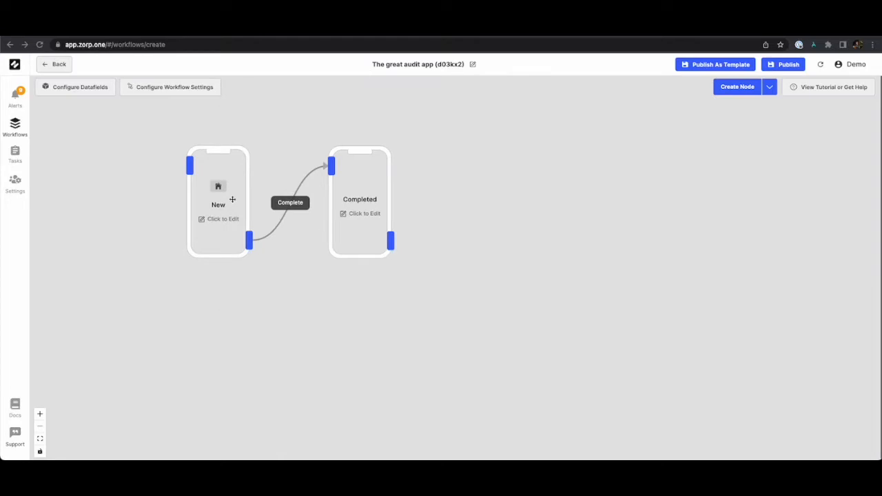
- Open the New screen for editing and rename it "Audit form"
click(224, 219)
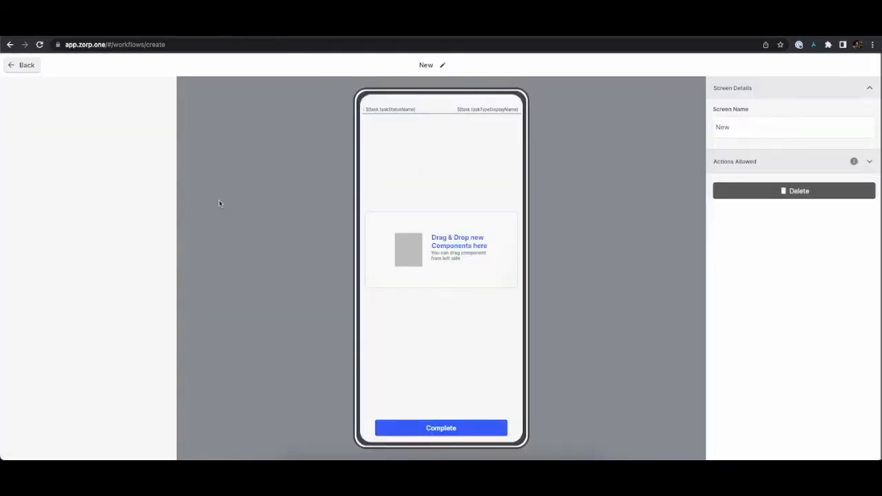
click(757, 127)
key(BackSpace)
key(BackSpace)
key(BackSpace)
text(Audit form)
click(546, 199)
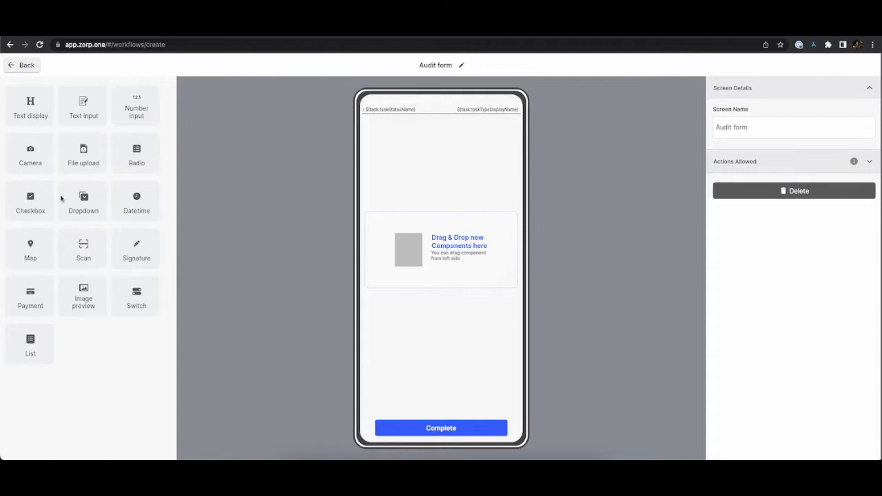
- Add a text display component to the Audit form screen and label it "Instructions"
drag(28, 101, 441, 243)
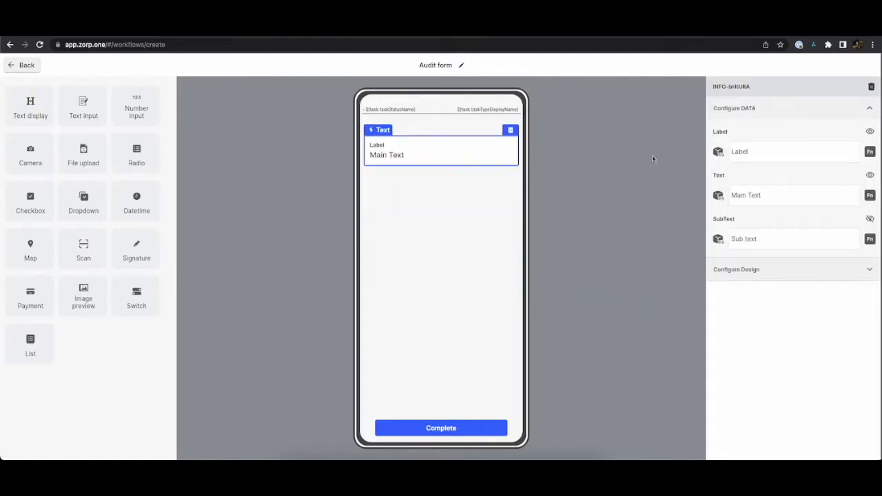
click(778, 157)
key(ctrl+a)
key(BackSpace)
text(instruyc)
text(s)
- Set the Instructions component's main text to "Complete the audit using the form below."
click(795, 195)
key(ctrl+a)
key(BackSpace)
text(Conplete the audit by)
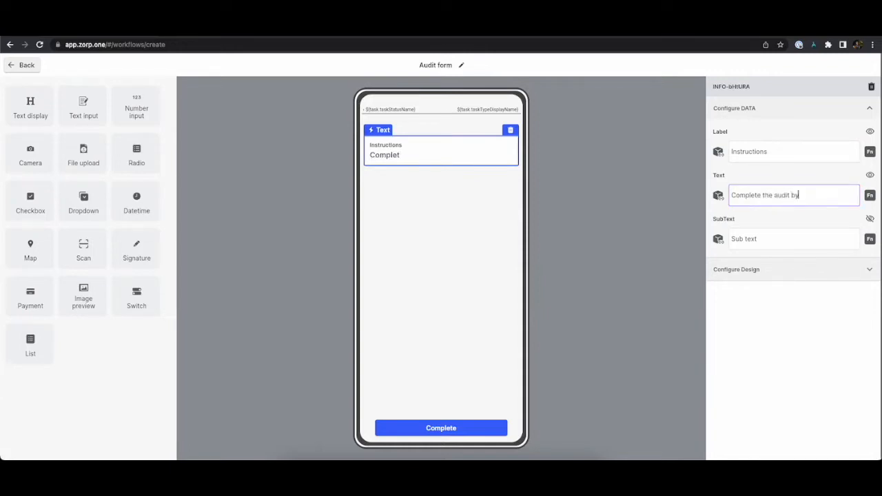
text( using the form below.)
click(574, 211)
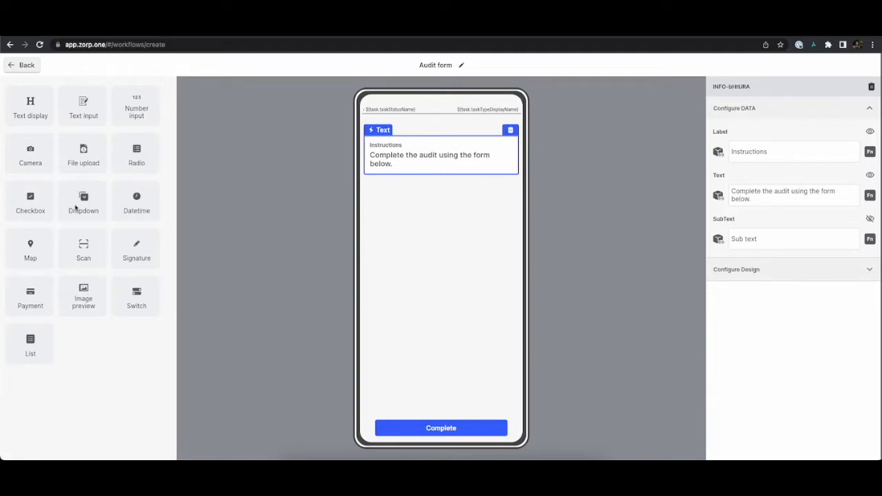
- Add a dropdown below the instructions and label it "Type of audit"
drag(80, 211, 415, 222)
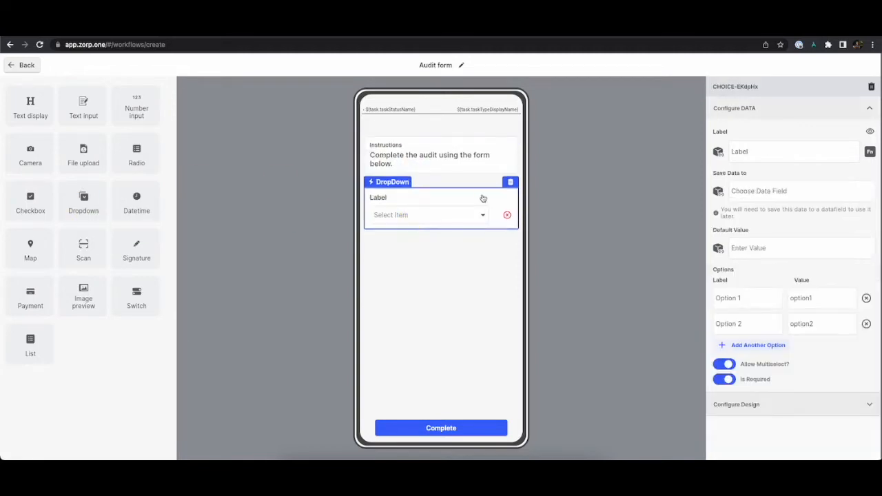
double_click(777, 151)
key(BackSpace)
text(Type of audit)
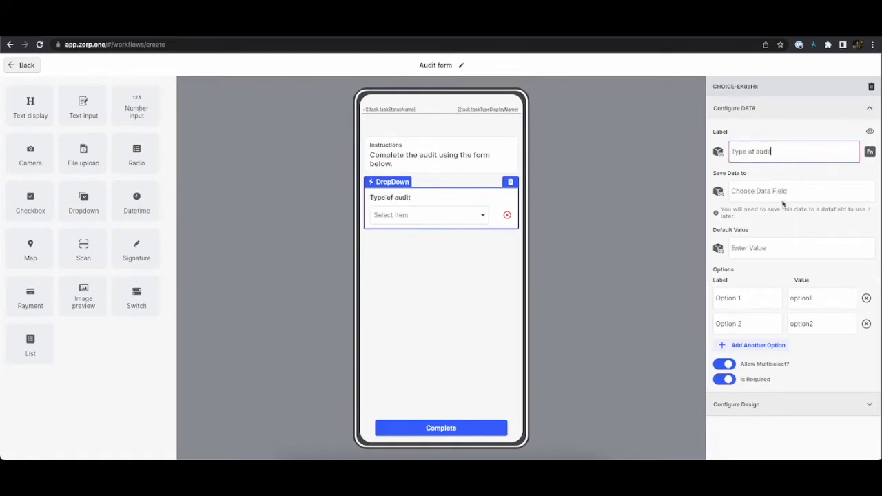
- Create a new data field named "type_of_audit" and save the dropdown's data to it
click(762, 193)
click(566, 100)
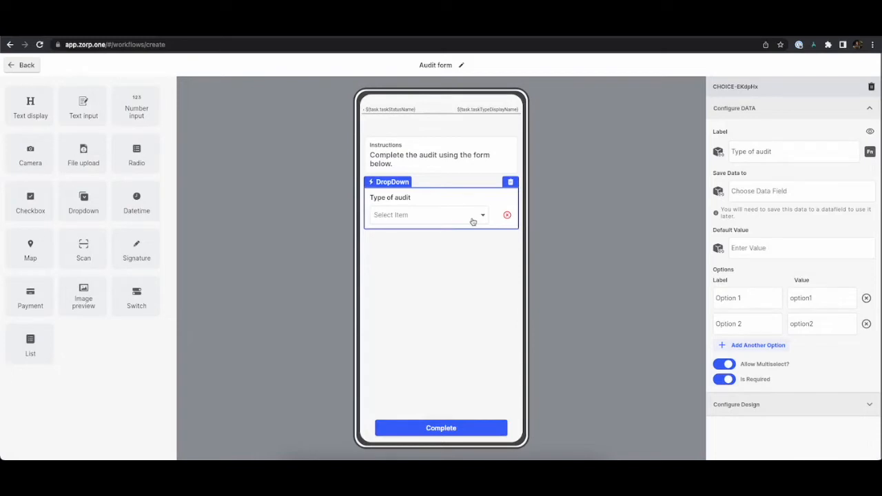
click(720, 194)
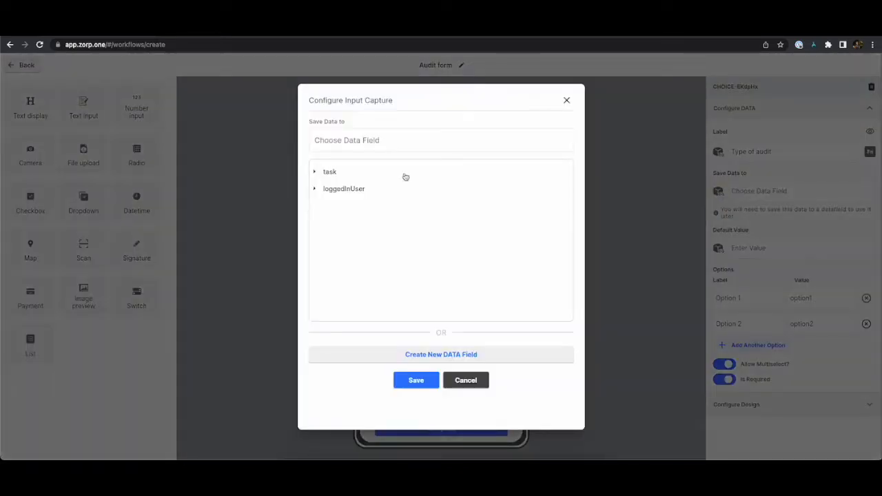
click(387, 176)
scroll(388, 256, down, 3)
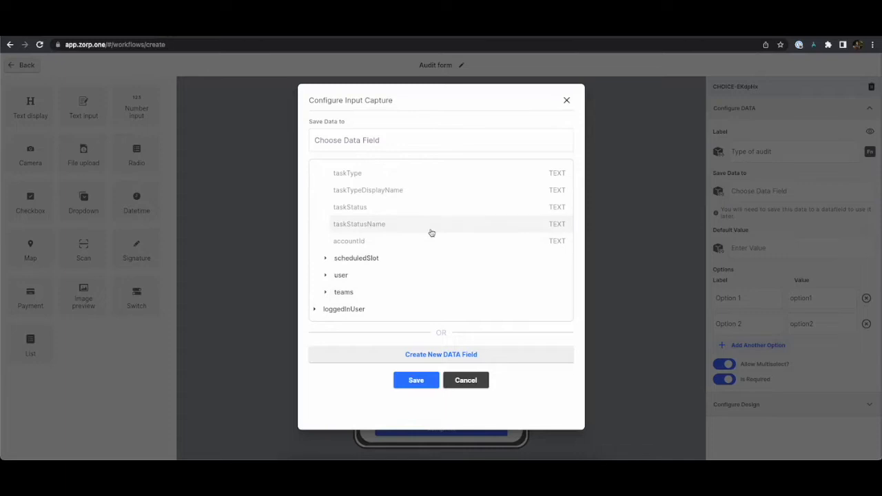
click(508, 360)
click(420, 154)
text(type)
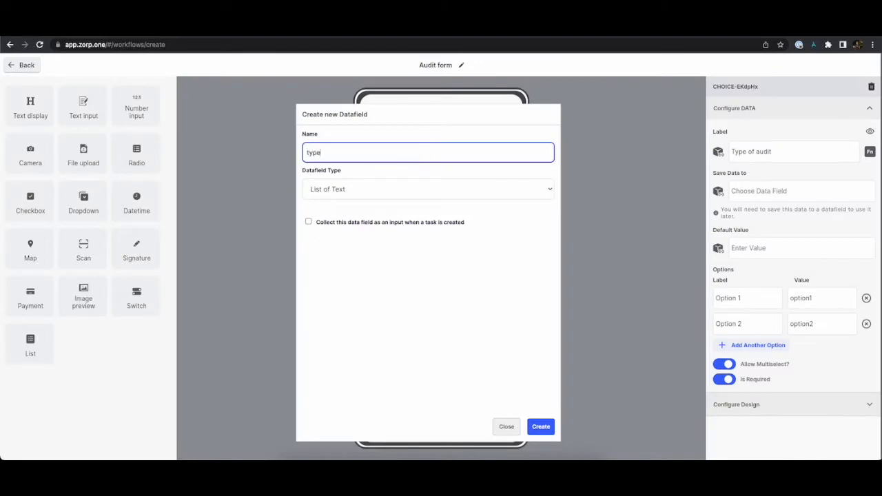
text(_of_audit)
click(541, 427)
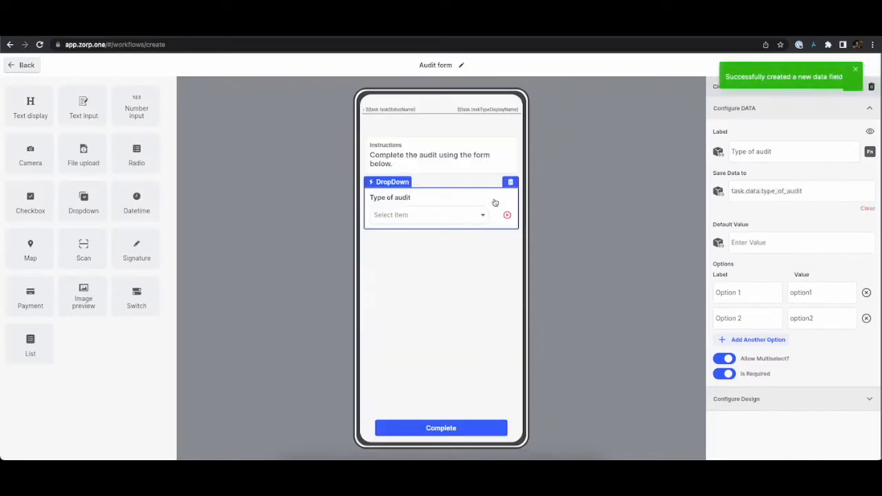
- Change the first dropdown option's label to "Weekly Audit"
click(433, 216)
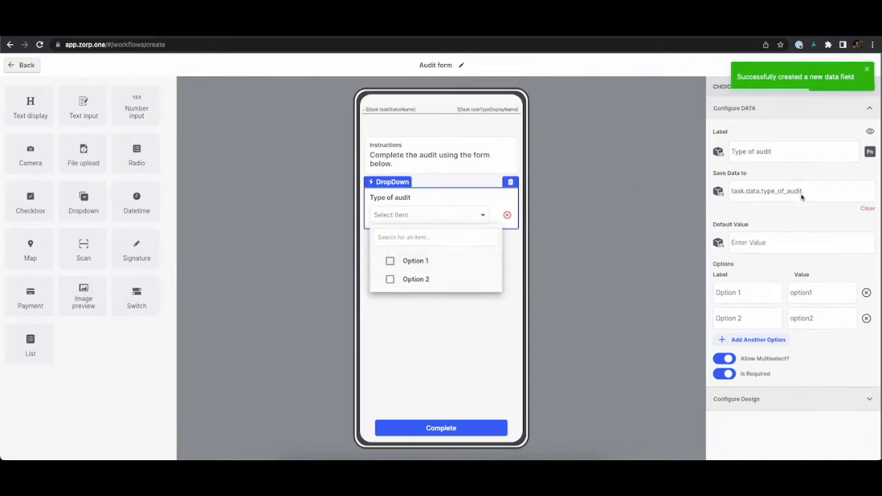
click(758, 295)
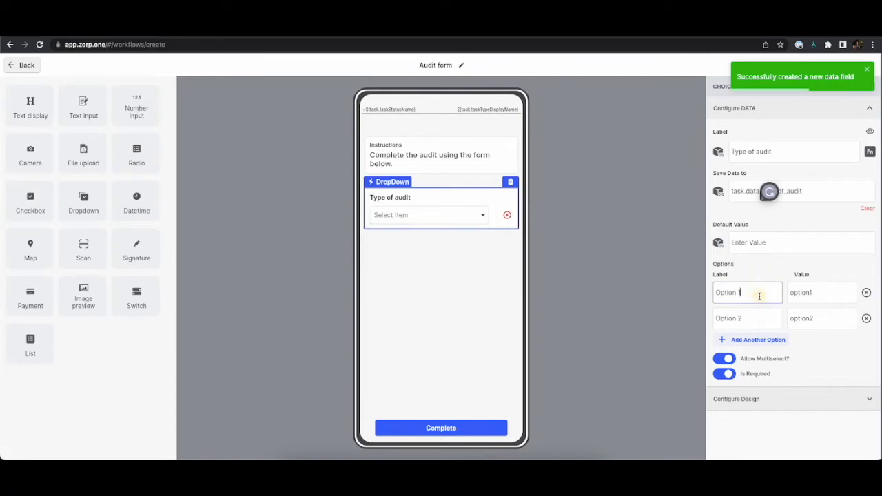
key(BackSpace)
key(BackSpace)
key(BackSpace)
key(BackSpace)
key(BackSpace)
key(BackSpace)
key(BackSpace)
key(BackSpace)
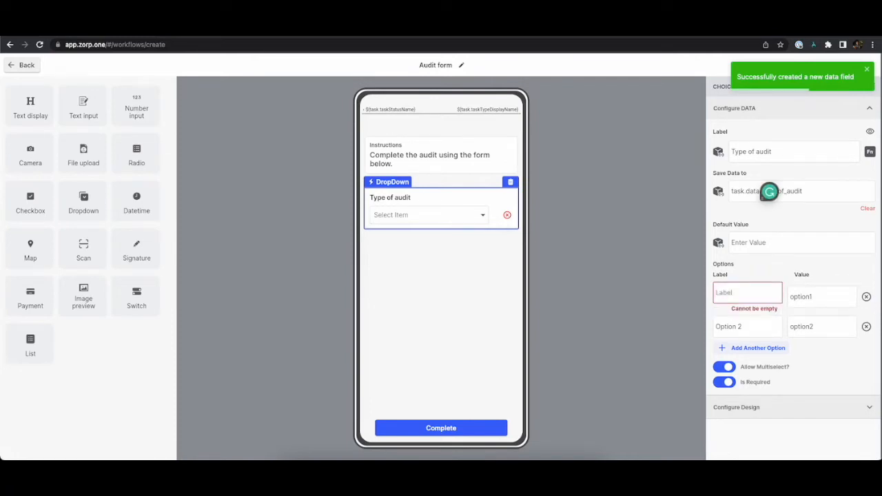
text(Weekly Audi)
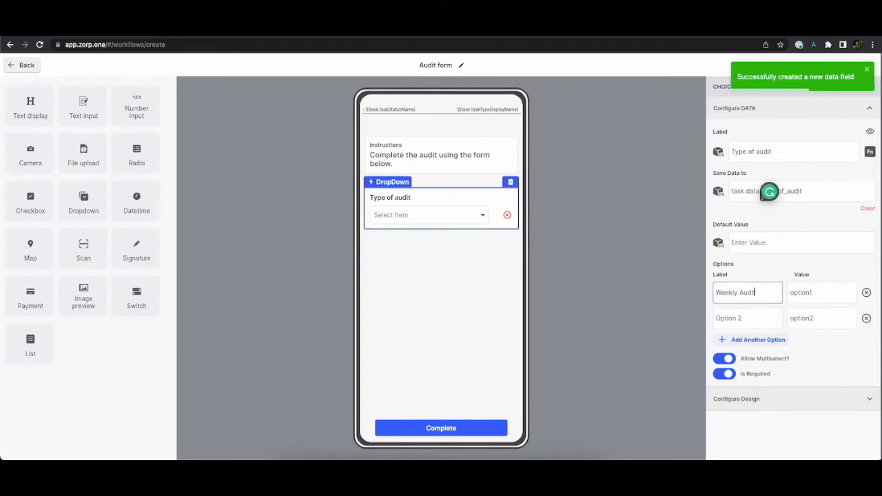
- Copy the first option's label into its value so that the value is "Weekly Audit"
click(707, 292)
drag(762, 295, 715, 293)
key(ctrl+c)
click(840, 295)
key(BackSpace)
key(BackSpace)
key(BackSpace)
key(BackSpace)
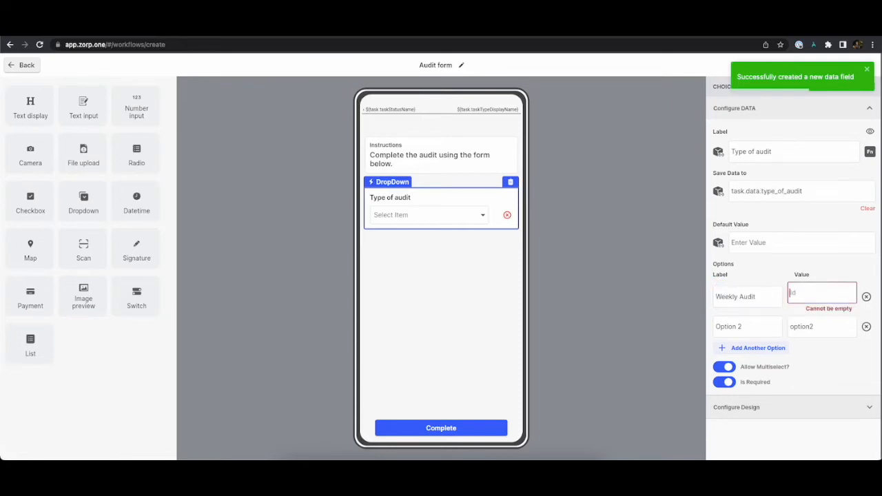
key(ctrl+v)
- Change the second dropdown option's label to "Monthly Audit"
click(756, 318)
key(BackSpace)
key(BackSpace)
key(BackSpace)
key(BackSpace)
key(BackSpace)
key(BackSpace)
key(BackSpace)
key(BackSpace)
text(Monthly Audit)
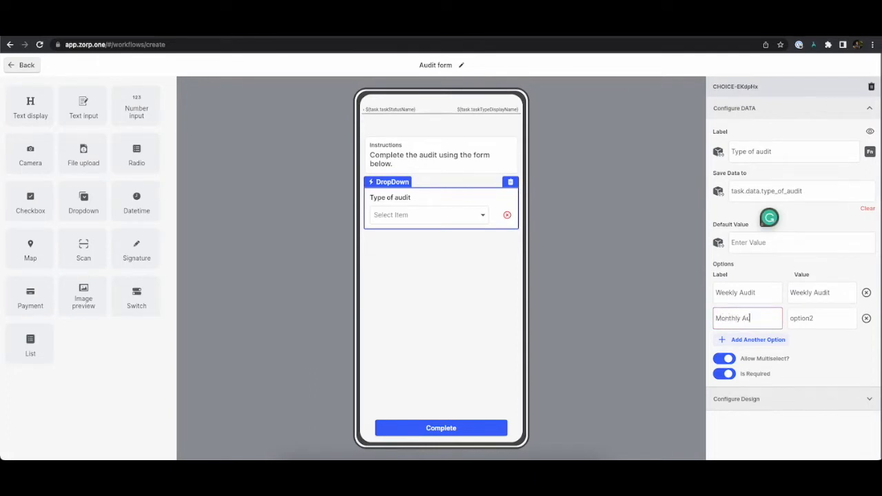
- Copy the second option's label into its value so that the value is "Monthly Audit"
click(717, 317)
drag(764, 318, 717, 321)
key(ctrl+c)
click(831, 317)
key(BackSpace)
key(BackSpace)
key(BackSpace)
key(BackSpace)
key(ctrl+v)
click(630, 299)
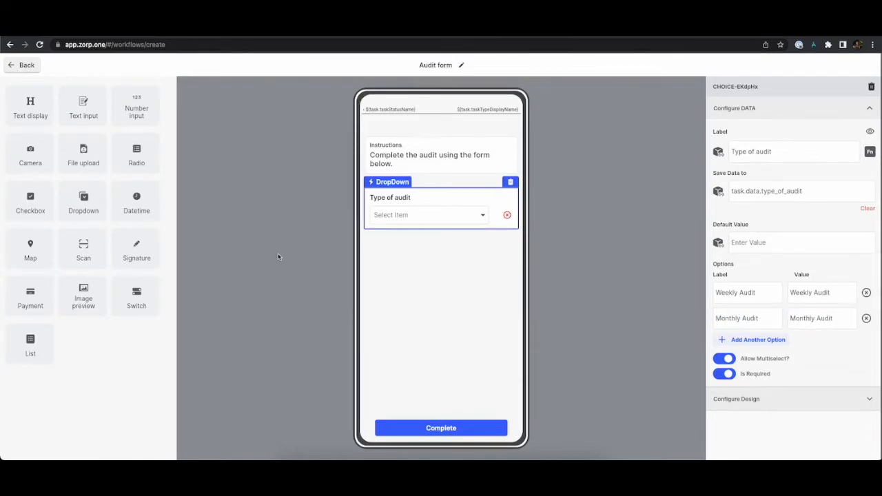
- Add a list component below the dropdown and create a new list data field "item_list" as its source
drag(38, 352, 418, 324)
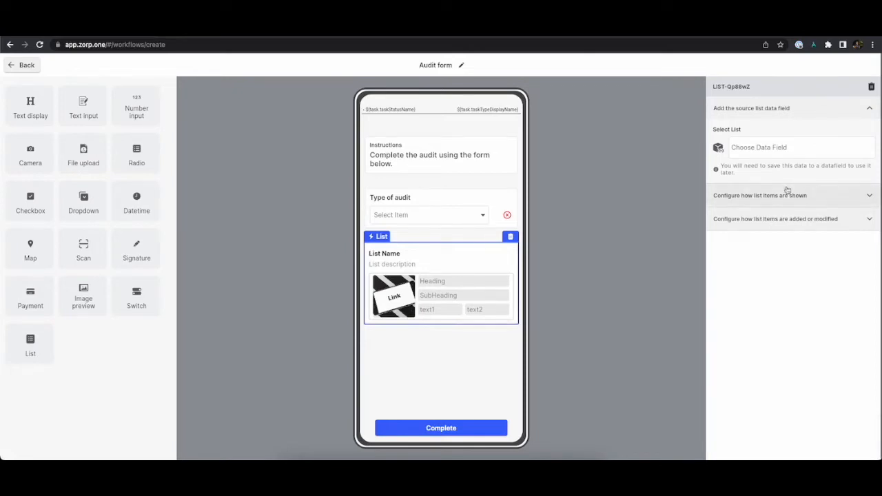
click(780, 147)
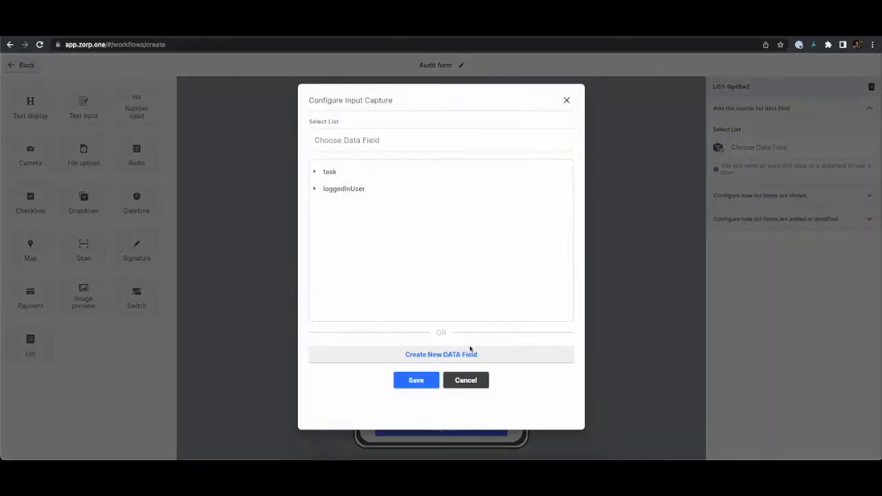
click(440, 358)
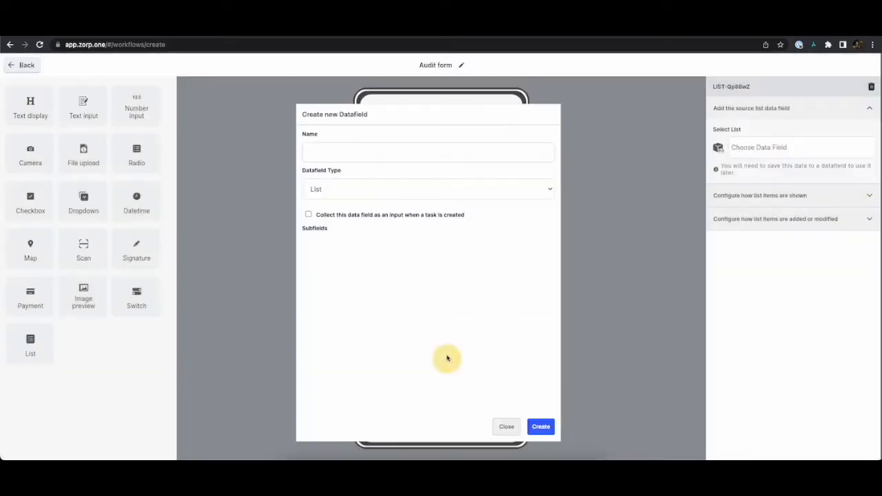
click(447, 155)
text(item_list)
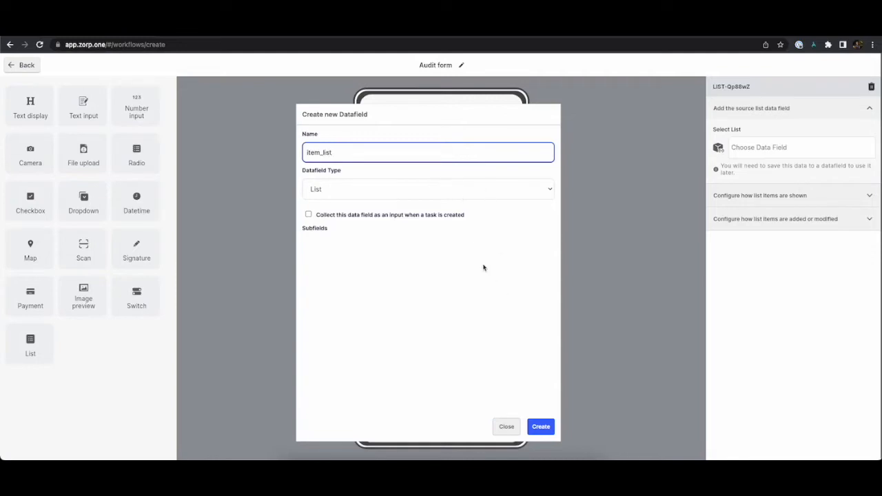
click(536, 431)
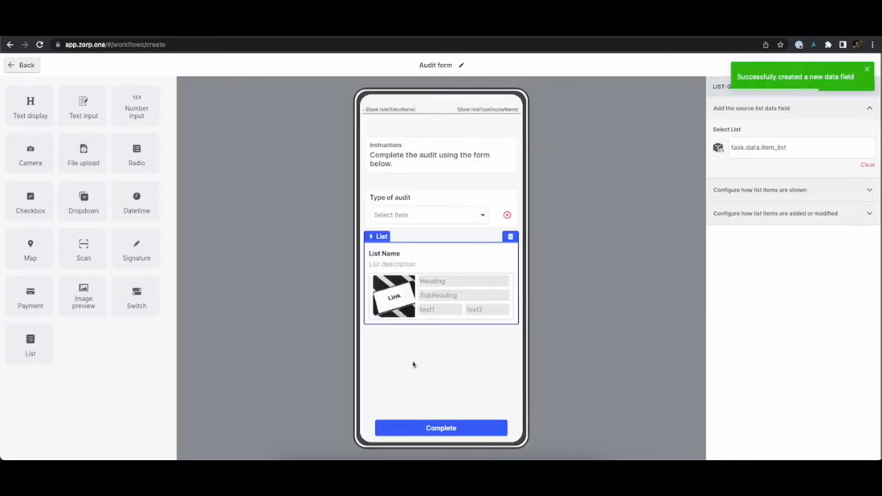
- Name the list "Items audited" and set its description to "Click below to add new items to the list"
click(787, 190)
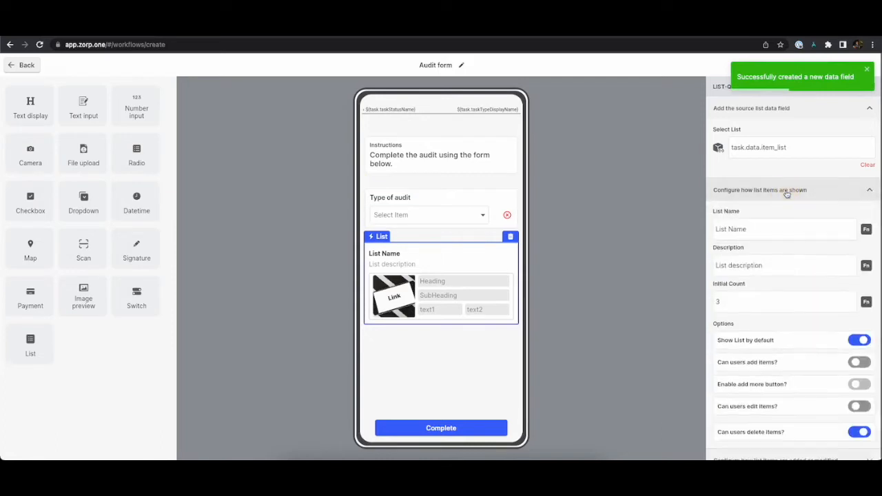
click(790, 231)
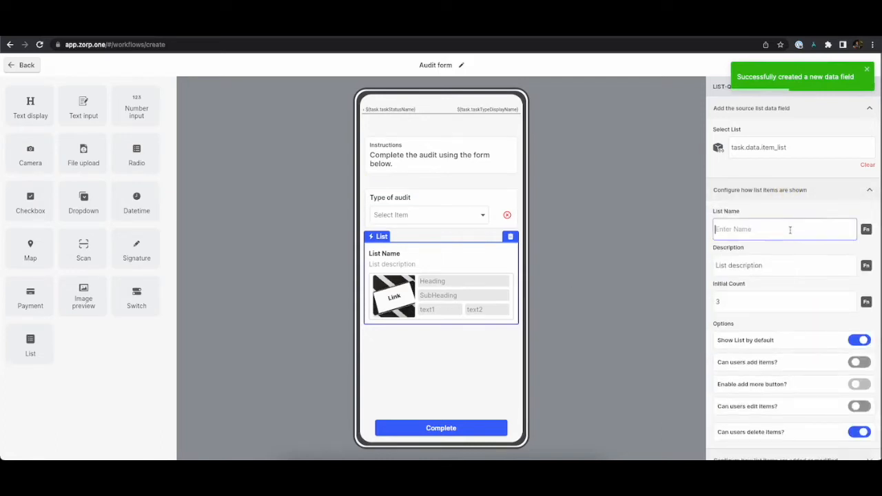
text(Item)
key(BackSpace)
key(BackSpace)
key(BackSpace)
key(BackSpace)
text(Itesm)
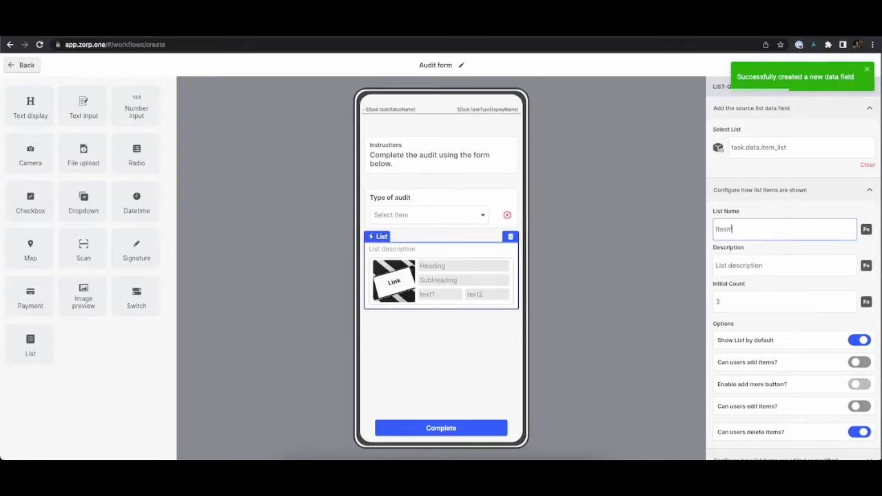
click(789, 266)
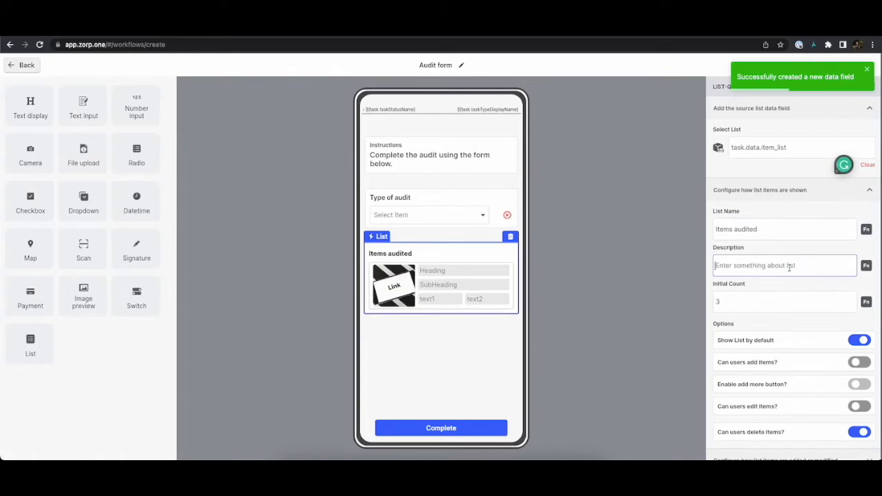
text(Click below to add new items to the list)
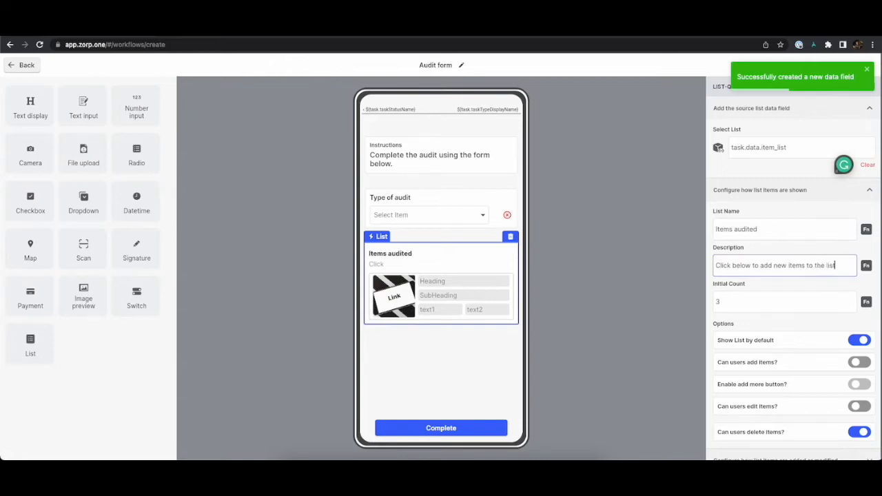
- Allow users to add items to the list and enable the add more button
scroll(793, 278, down, 1)
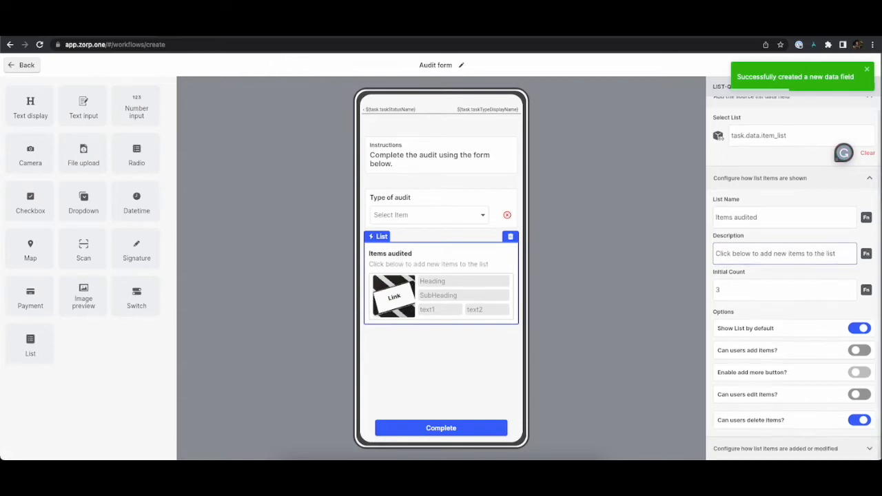
click(867, 351)
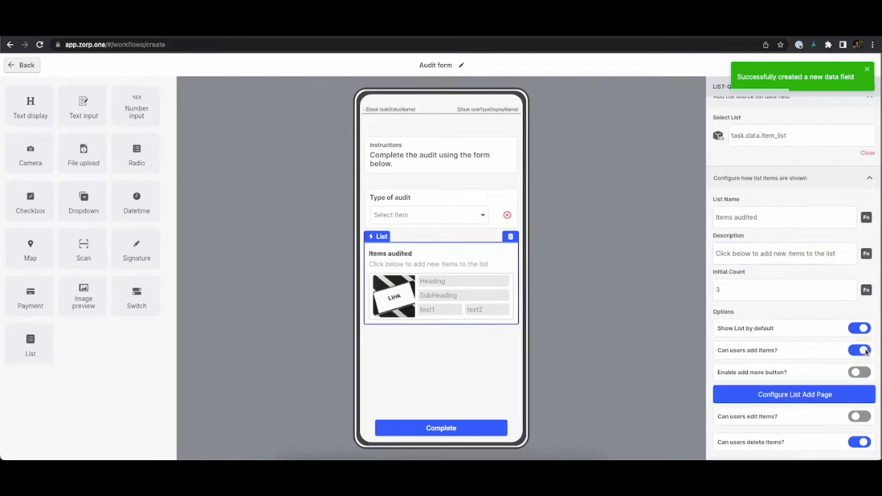
scroll(865, 354, down, 1)
click(867, 353)
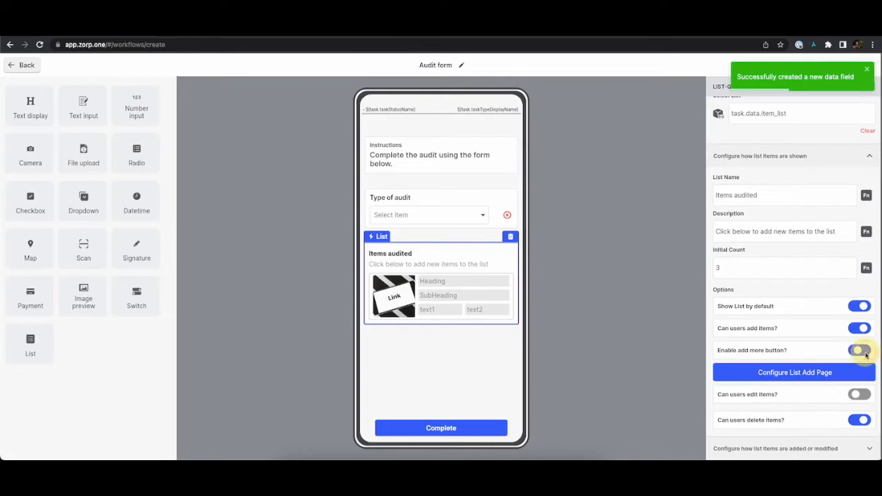
- On the list's add page, add a text display labelled "Fill up the form below to add items to the list" and hide its main text
click(805, 376)
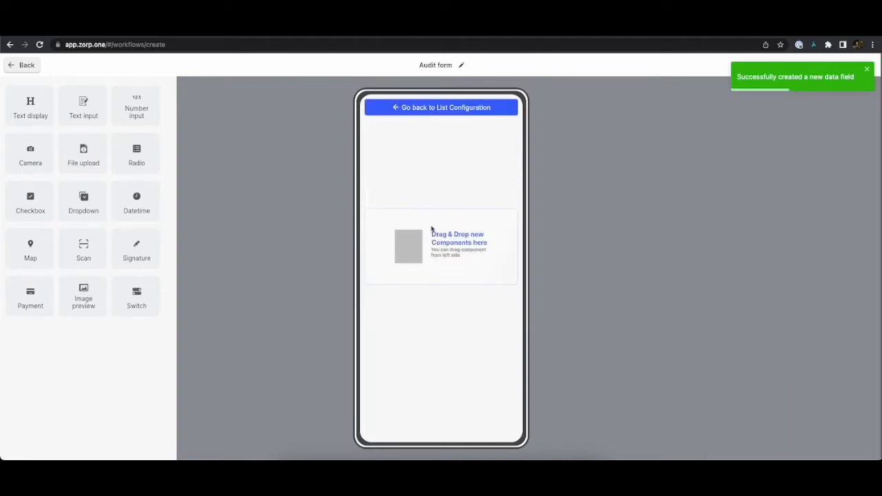
drag(5, 117, 480, 207)
click(800, 154)
key(BackSpace)
key(BackSpace)
key(BackSpace)
key(BackSpace)
key(BackSpace)
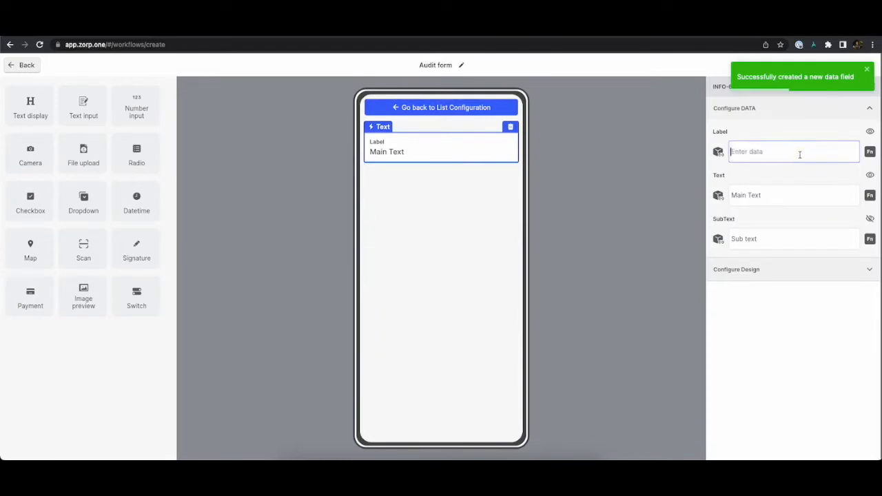
text(Fi)
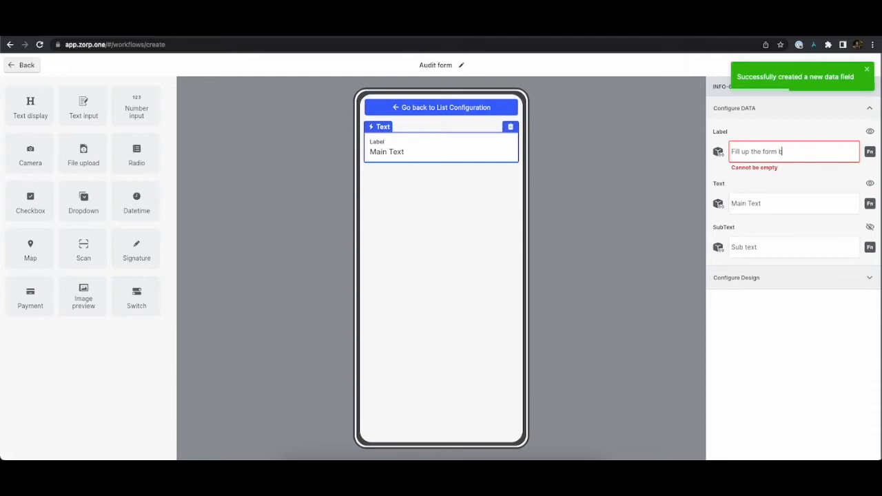
text(ll up the form below to add items to the)
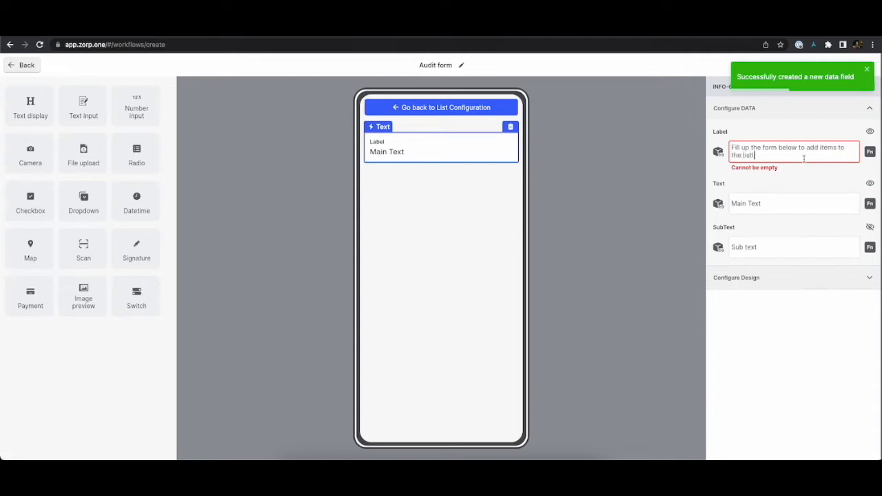
text( list)
click(870, 175)
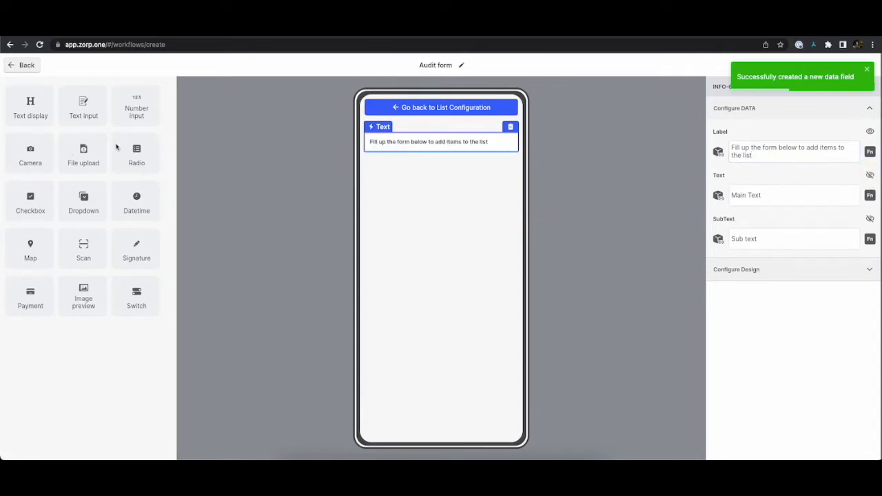
- Add a text input below the instruction text and label it "Item Name"
drag(86, 105, 473, 206)
click(817, 145)
key(ctrl+a)
key(BackSpace)
text(Item Name)
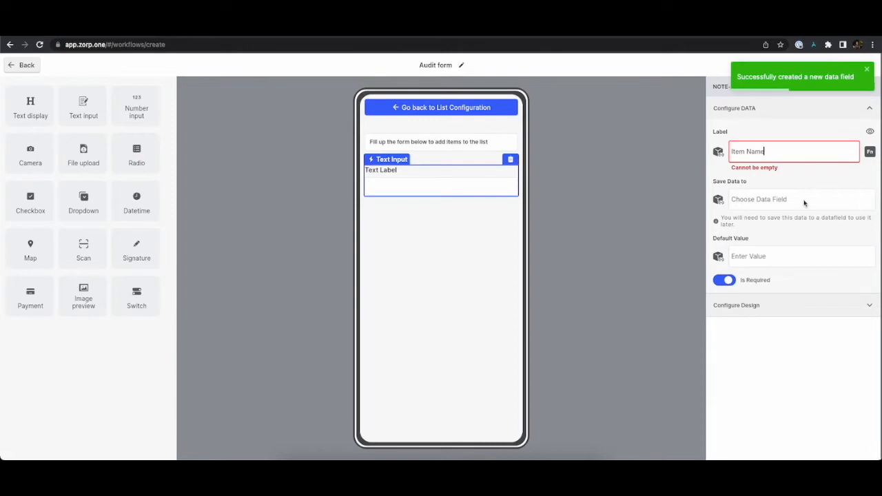
- Save the Item Name input to a new text subfield "item_name" of item_list
click(803, 200)
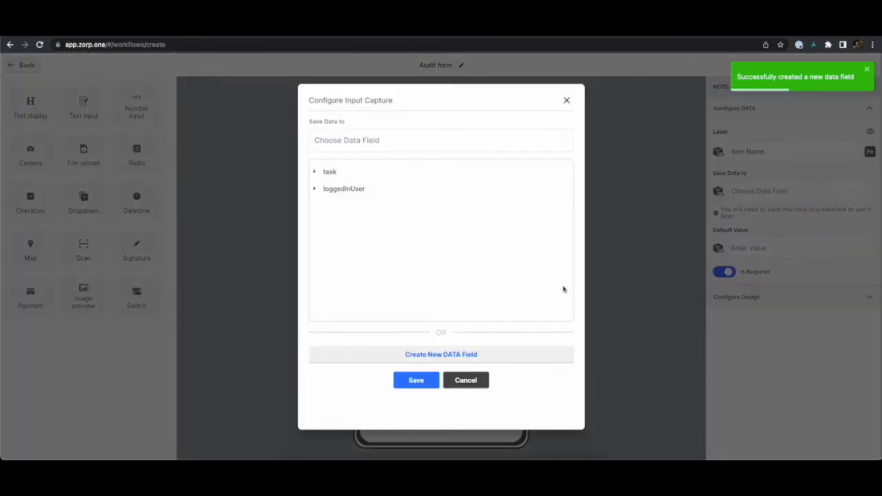
click(415, 355)
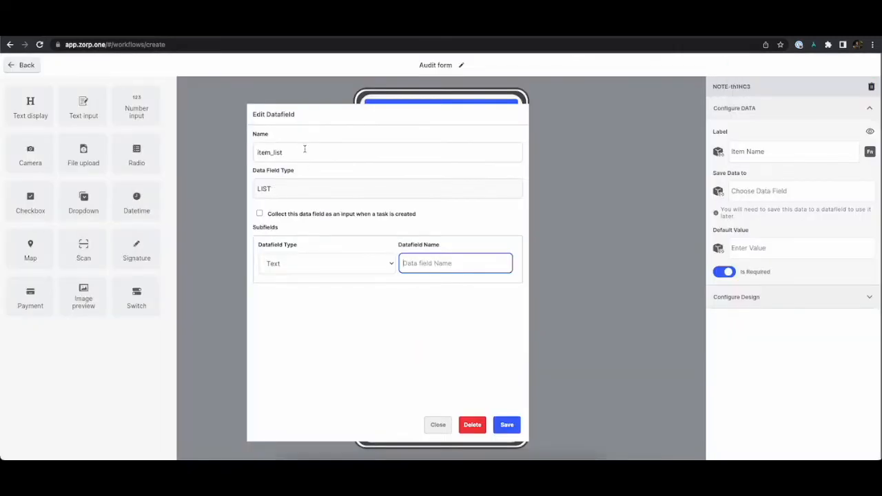
text(item_name)
click(507, 425)
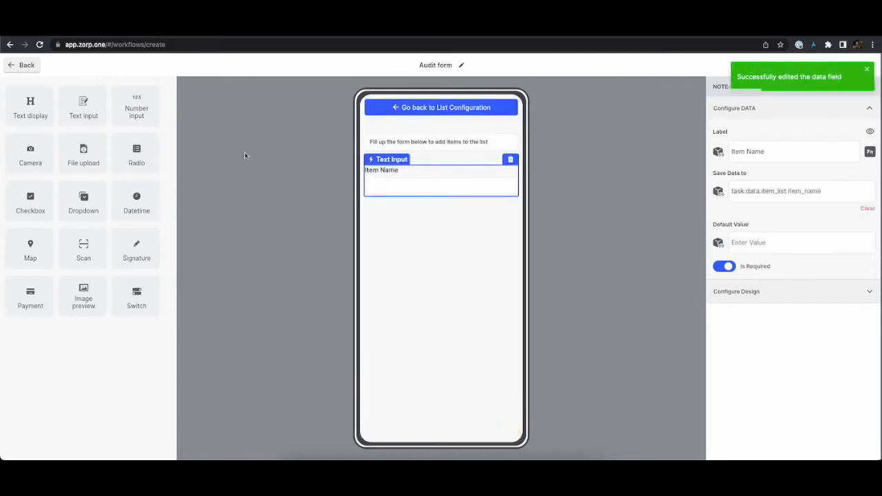
- Add a number input below Item Name and label it "Item quantity"
drag(134, 111, 423, 272)
click(780, 151)
key(ctrl+a)
key(BackSpace)
text(Item quant)
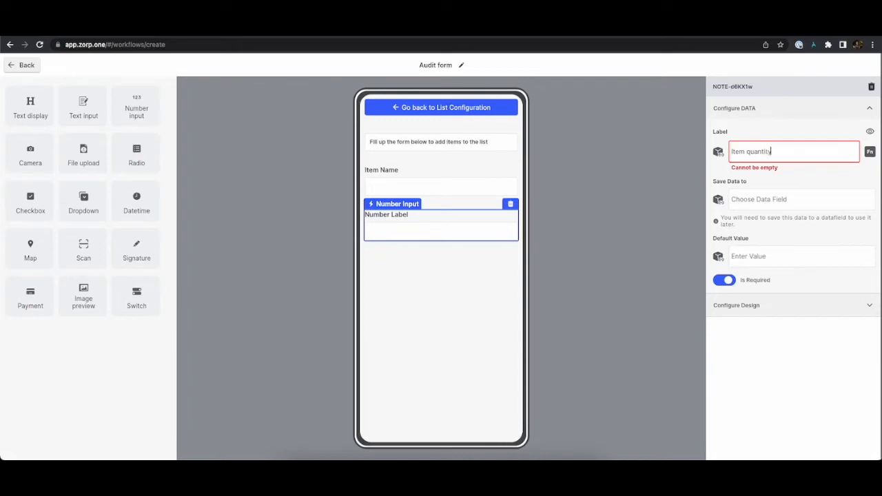
text(ity)
- Save the Item quantity input to a new number subfield "item_quantity" of item_list
click(786, 198)
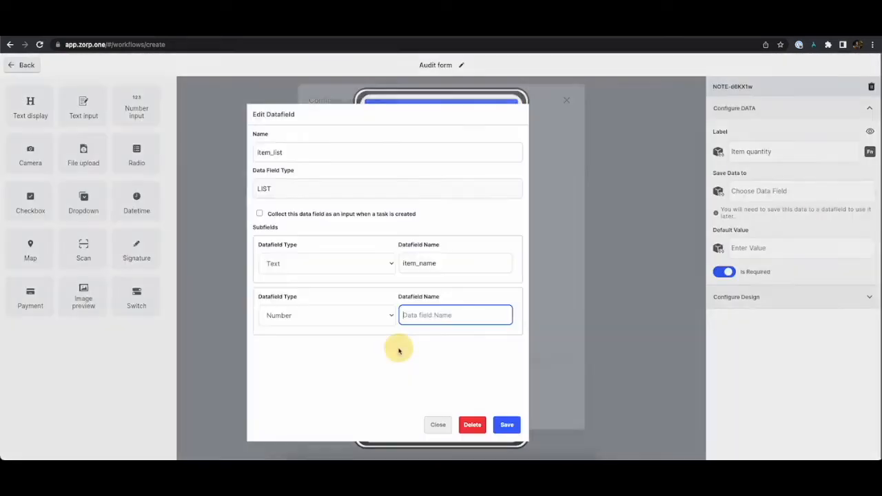
text(item_quantity)
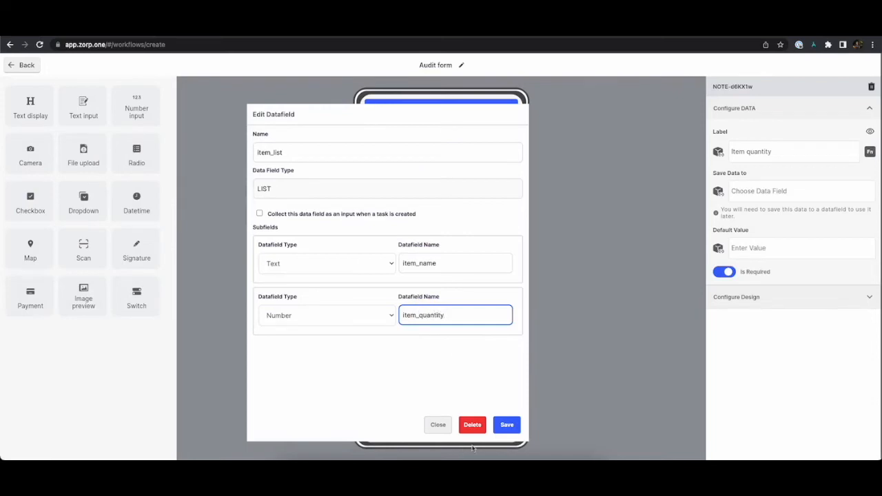
click(507, 426)
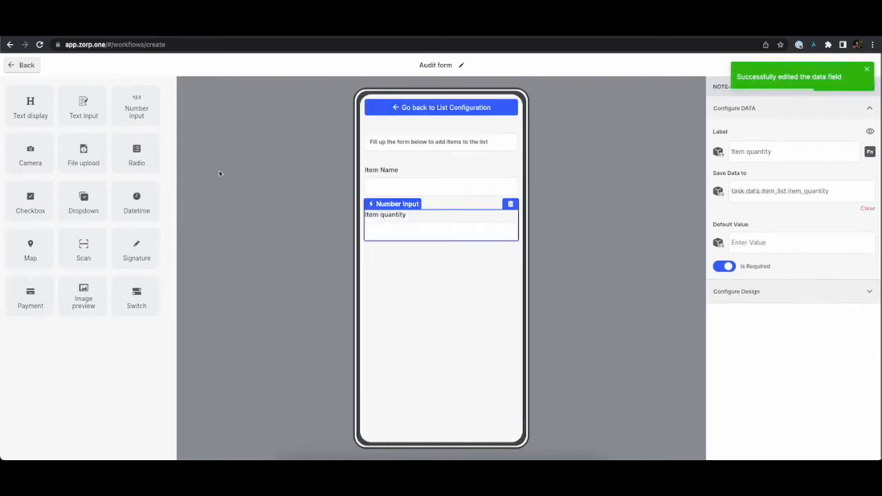
- Add a camera component below Item quantity and label it "Item images"
drag(30, 153, 397, 358)
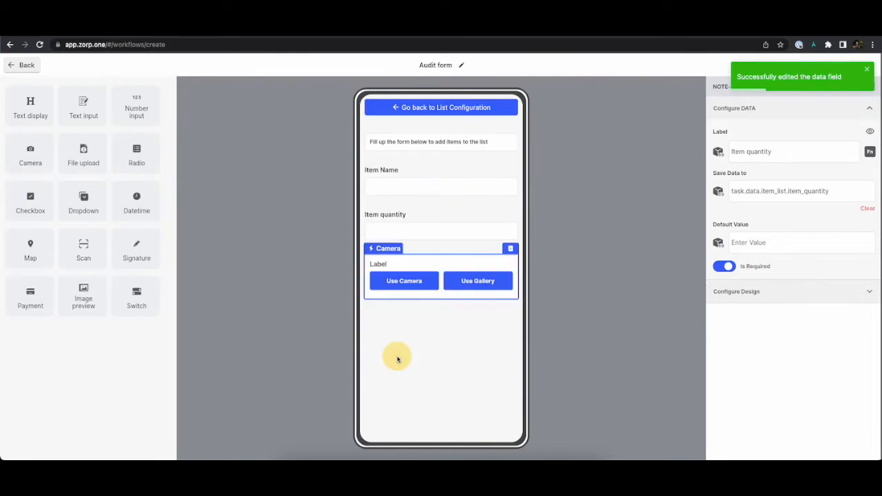
click(765, 153)
key(BackSpace)
key(BackSpace)
key(BackSpace)
key(BackSpace)
key(BackSpace)
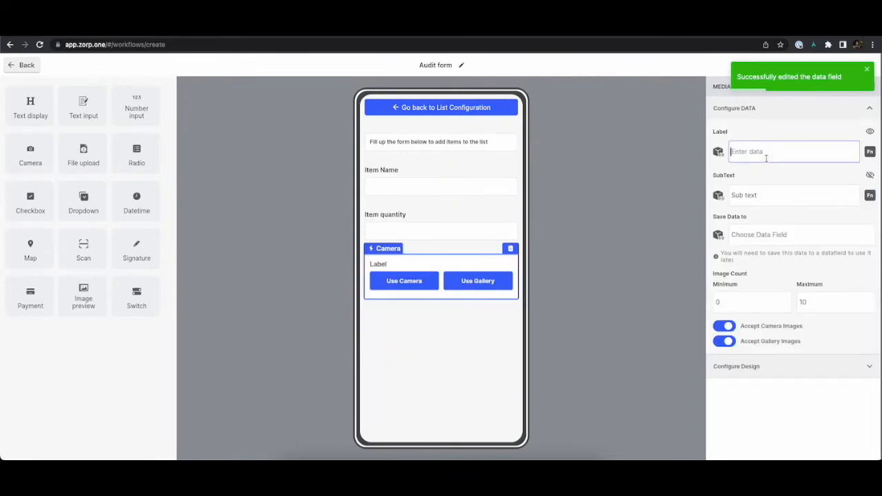
text(Item imag)
- Save the camera images to a new image subfield "images" of item_list
click(770, 237)
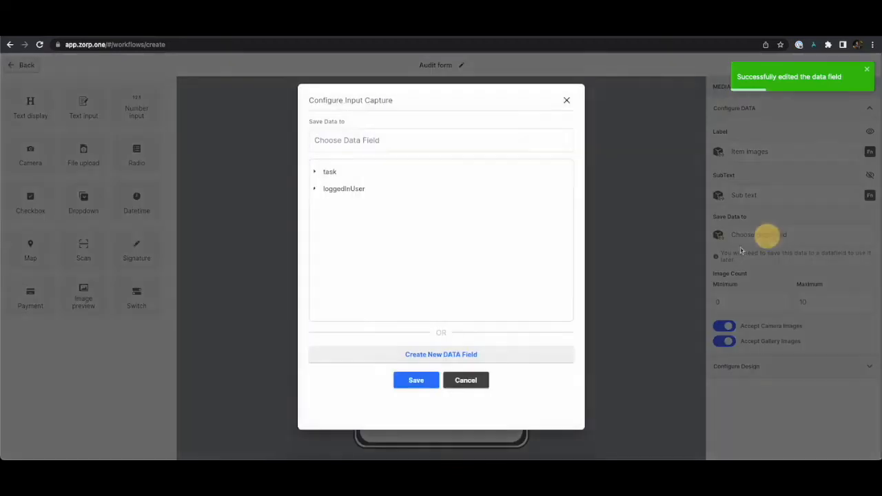
click(448, 354)
text(images)
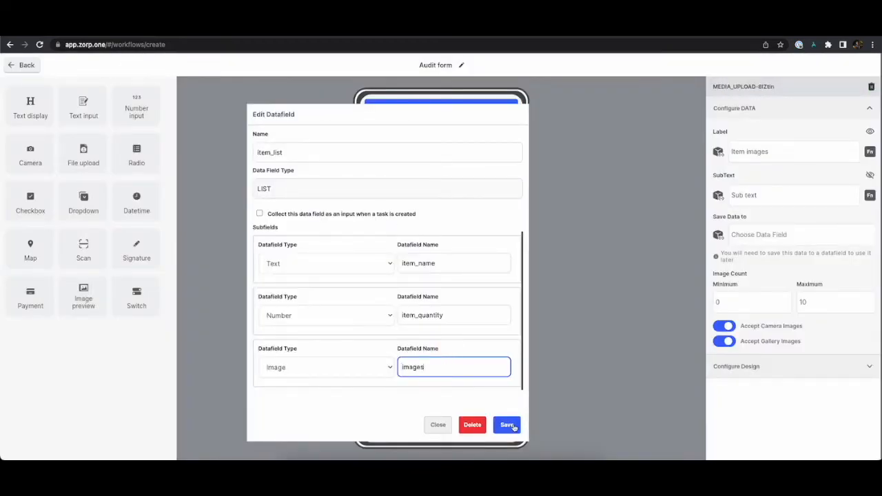
click(507, 424)
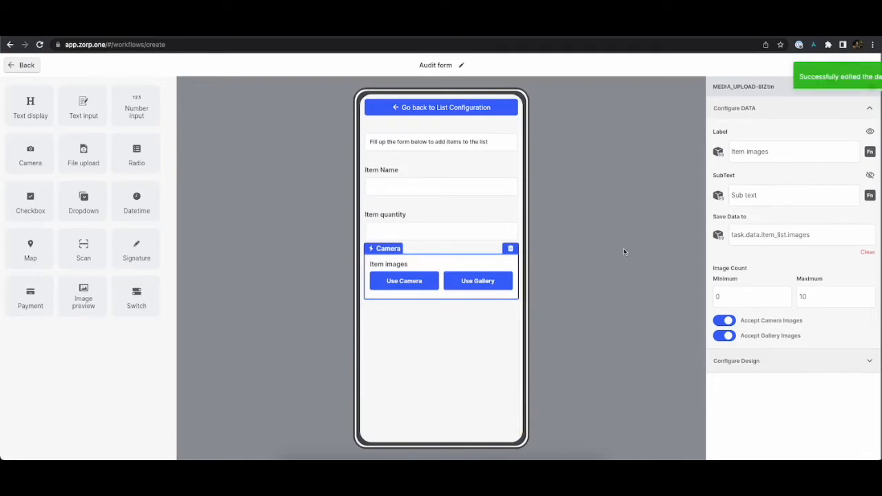
- Stop the camera component from accepting gallery images and set its minimum image count to 1
click(723, 337)
click(750, 298)
key(BackSpace)
text(1)
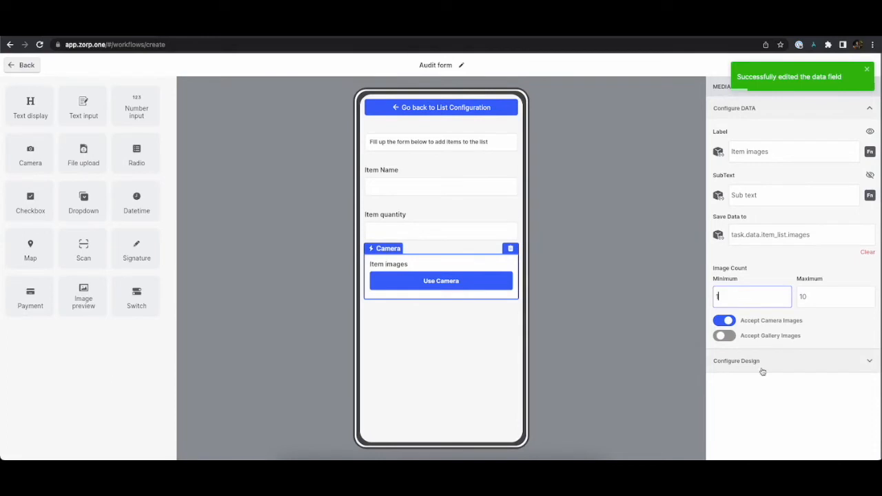
click(609, 311)
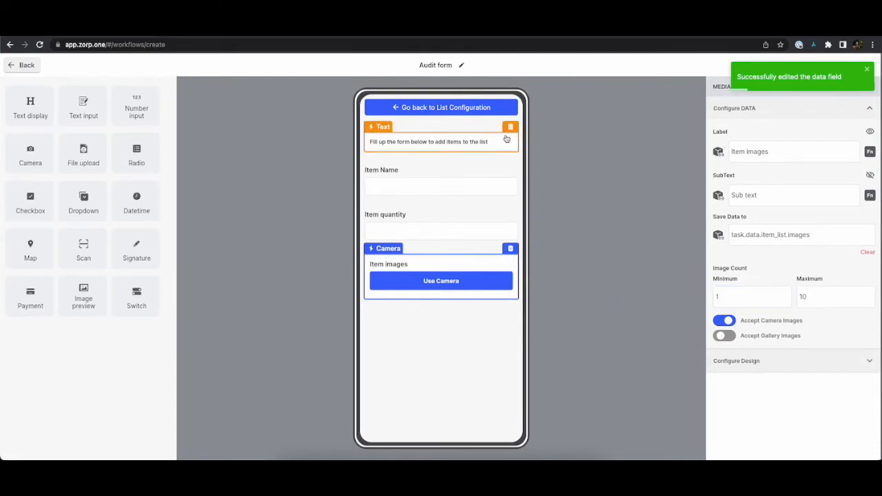
- Return to the list configuration and disallow users from deleting items
click(424, 107)
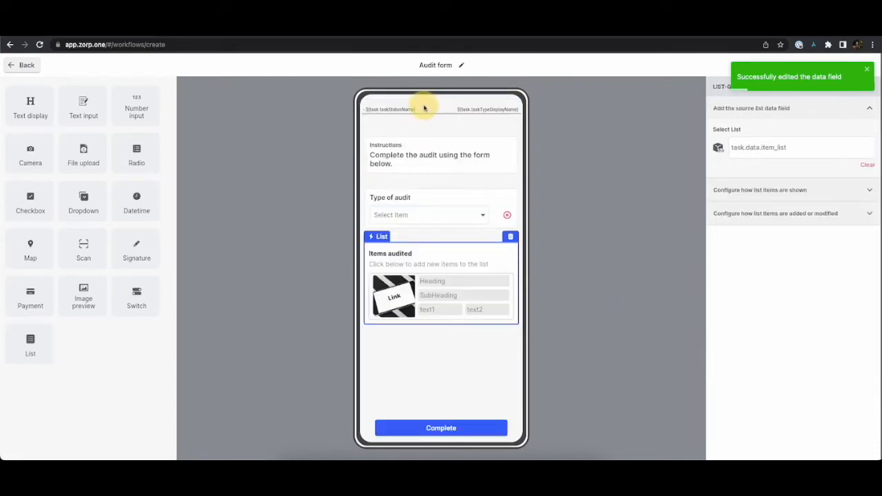
click(793, 196)
scroll(790, 294, down, 1)
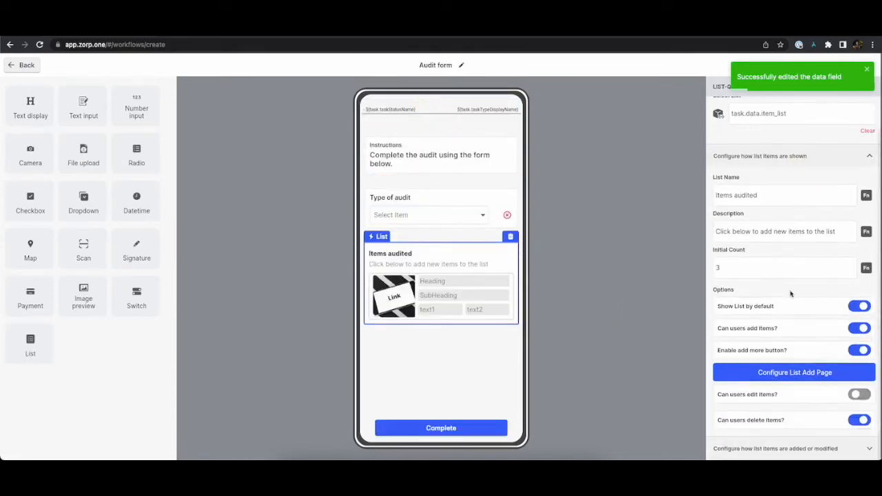
click(858, 421)
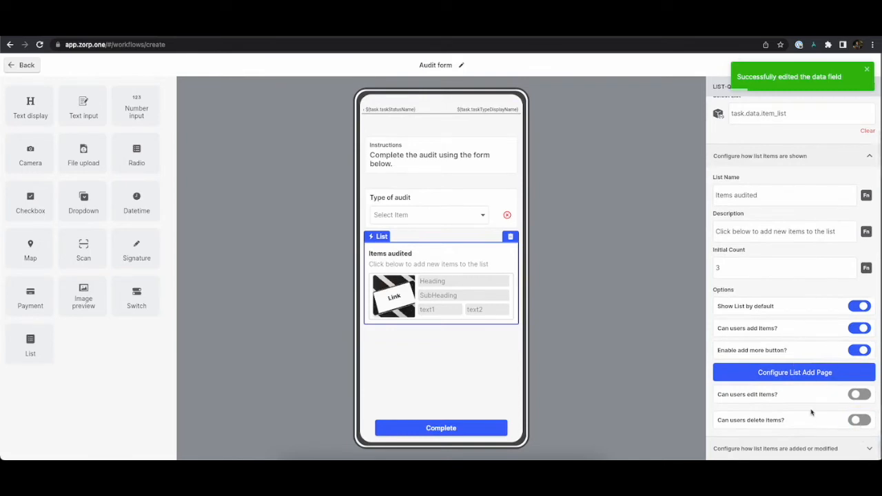
click(778, 158)
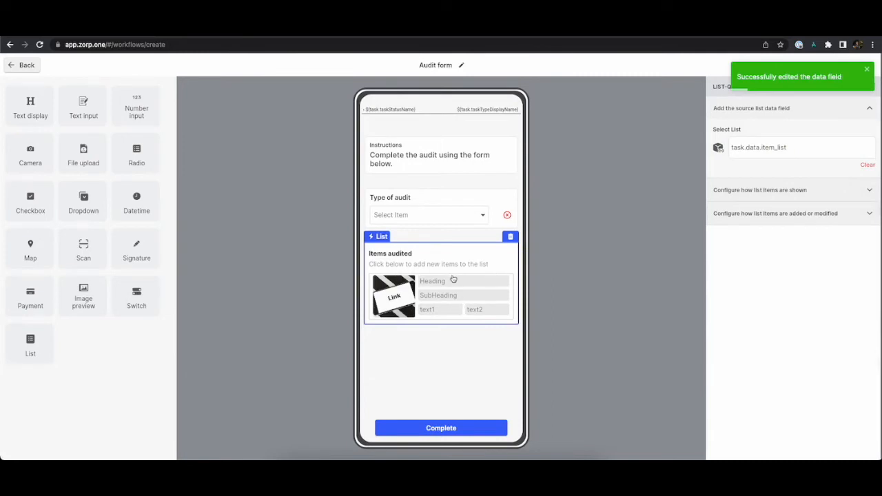
- Replace the list item heading's placeholder with the text "Name -"
click(821, 215)
click(807, 256)
key(BackSpace)
key(BackSpace)
key(BackSpace)
key(BackSpace)
key(BackSpace)
key(BackSpace)
key(BackSpace)
text(Item)
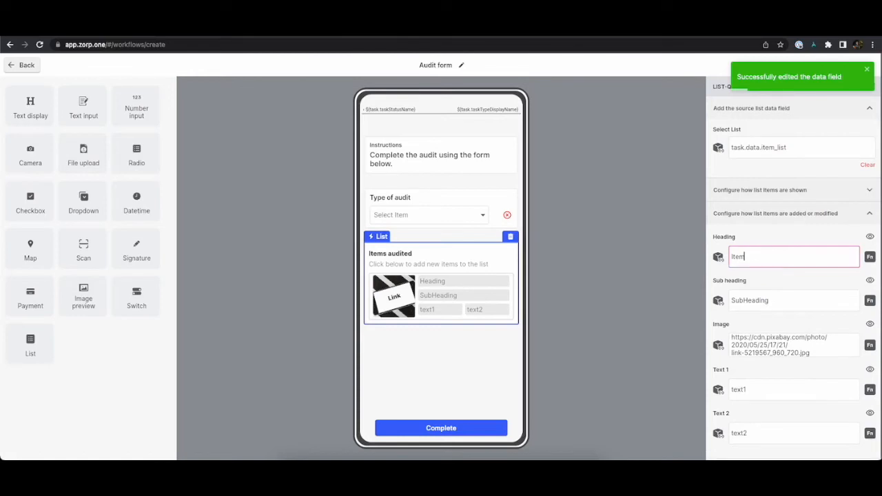
key(BackSpace)
key(BackSpace)
key(BackSpace)
key(BackSpace)
text(Name -)
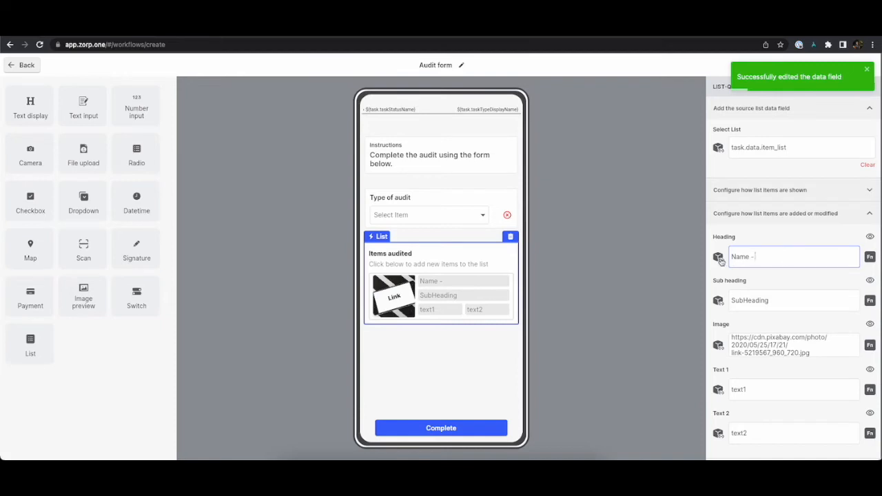
- Append the item_name data field from item_list to the list item heading
click(718, 257)
click(366, 195)
scroll(387, 325, down, 5)
click(400, 315)
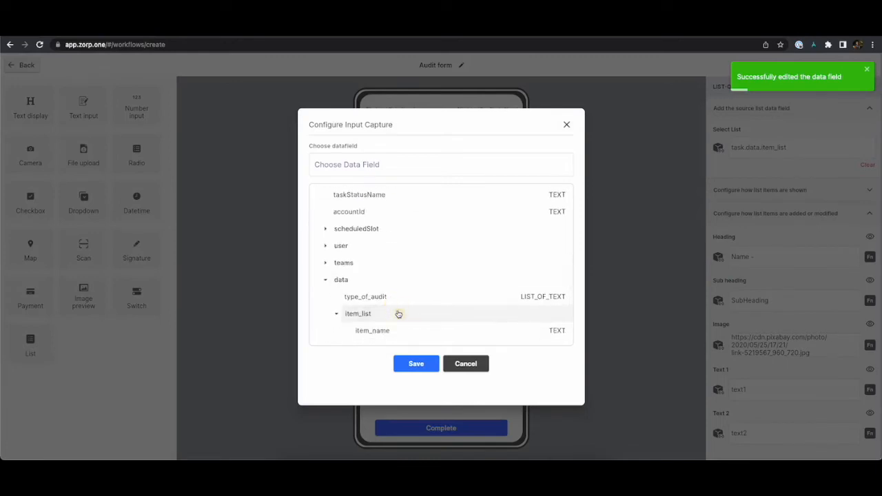
scroll(406, 298, down, 1)
click(409, 283)
click(416, 364)
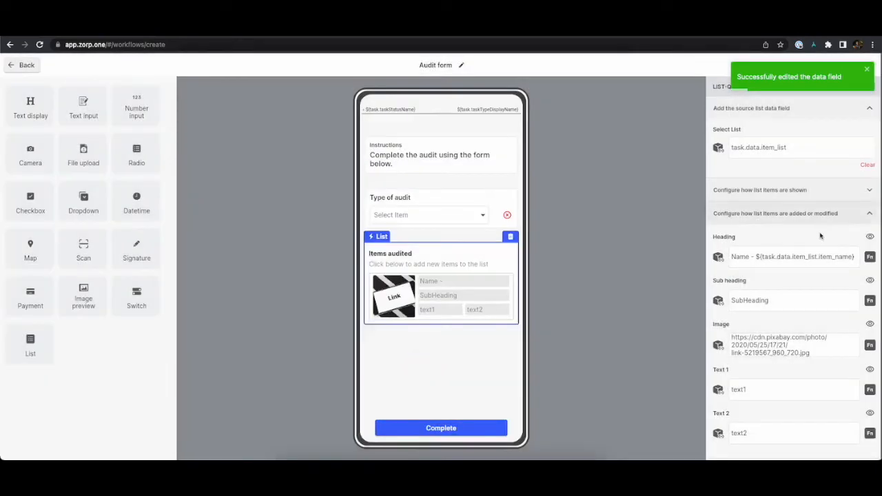
- Replace the list item sub heading's placeholder with the text "Quantity -"
click(796, 300)
key(super+BackSpace)
text(Quant)
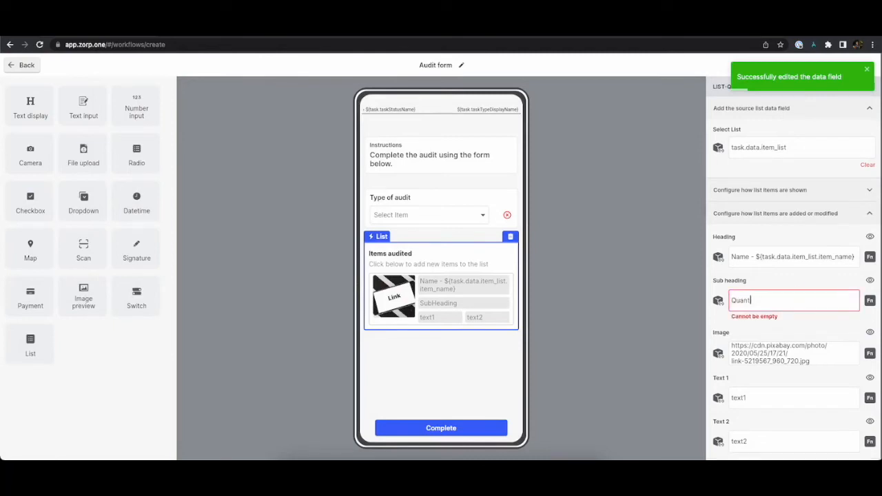
text(ity -)
- Append the item_quantity data field from item_list to the list item sub heading
click(718, 301)
click(451, 197)
scroll(441, 276, down, 2)
click(441, 281)
click(398, 318)
scroll(398, 319, down, 1)
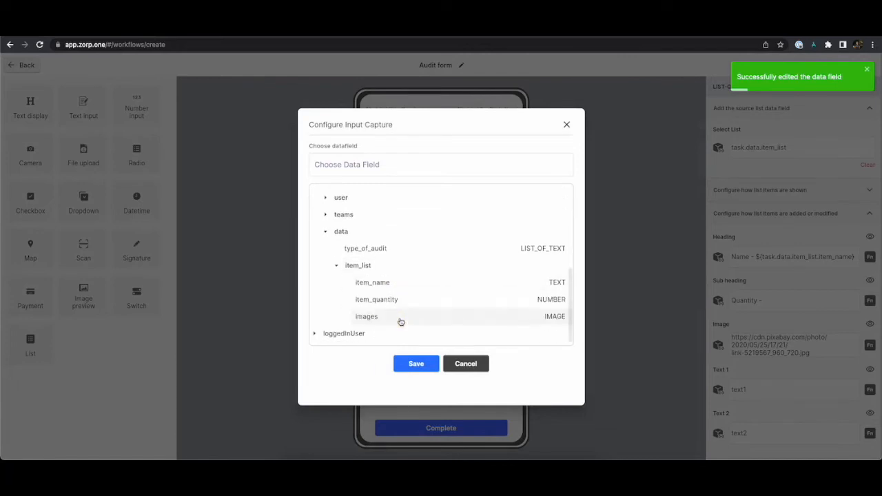
click(418, 301)
click(417, 364)
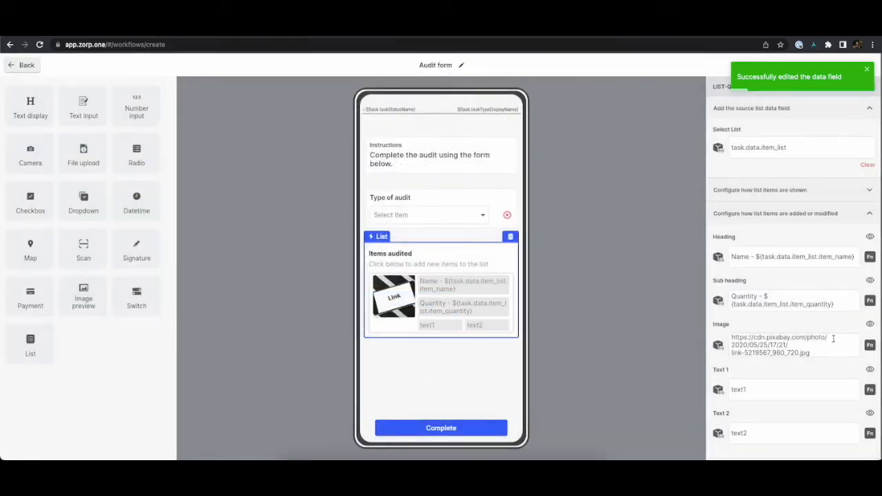
- Hide the image, Text 1 and Text 2 elements of the list items
click(870, 413)
click(870, 371)
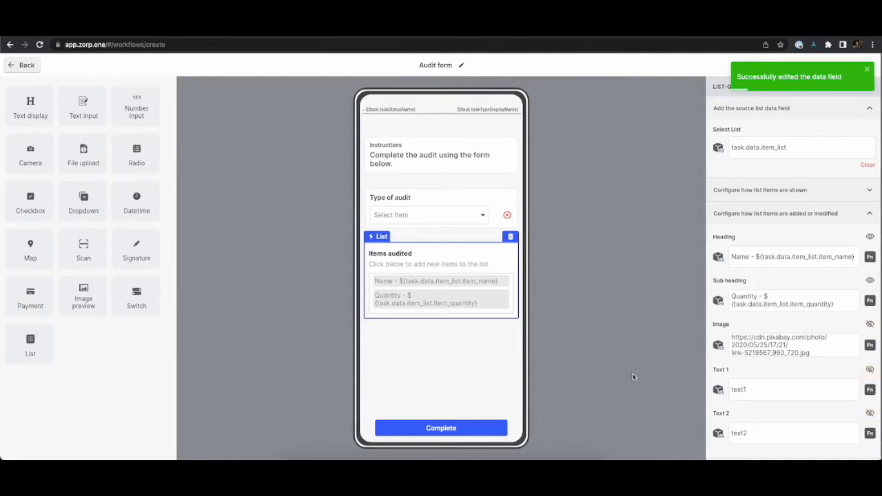
click(631, 263)
- Open the Completed screen and add a text display with its label hidden and its text set to "Audit complete"
click(27, 65)
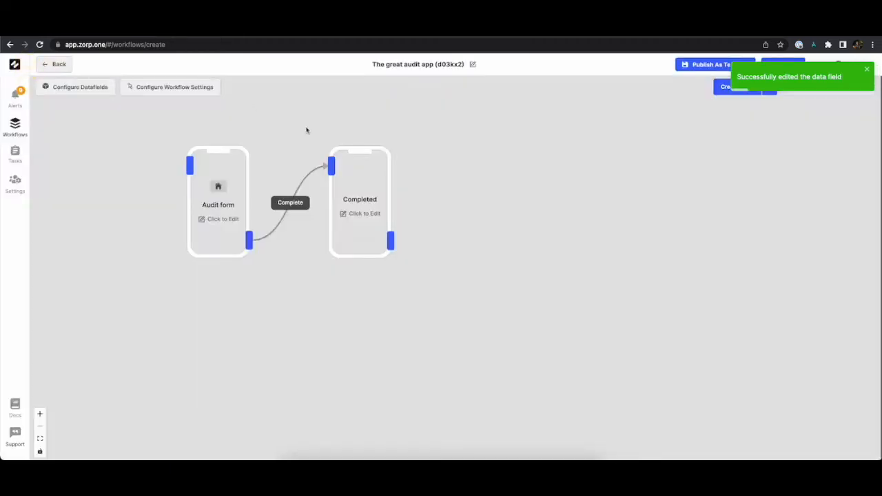
click(371, 206)
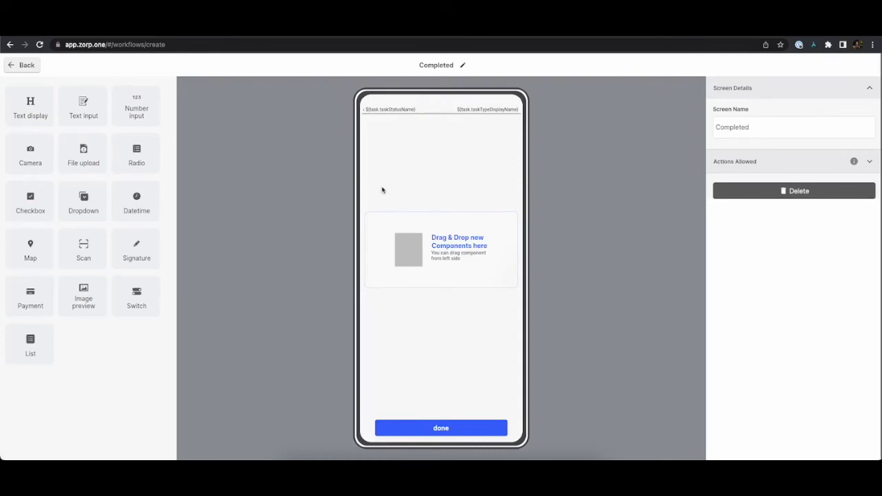
drag(30, 106, 479, 250)
click(870, 131)
click(797, 203)
key(ctrl+a)
key(BackSpace)
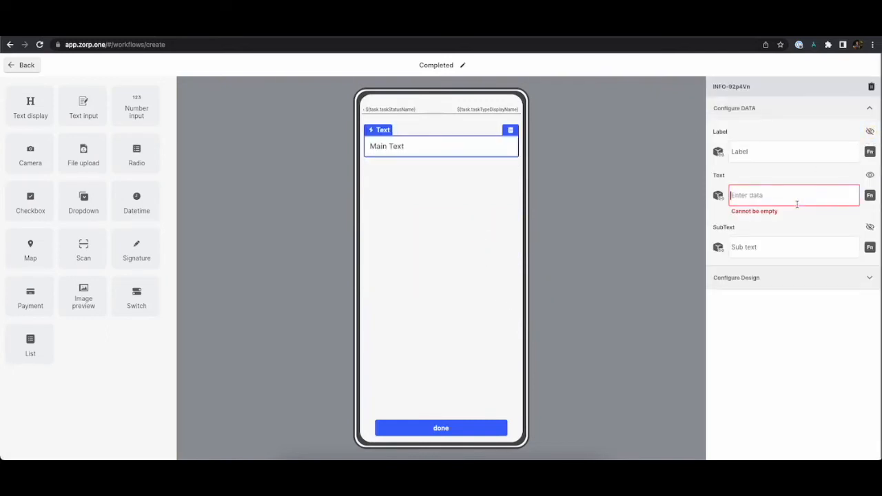
text(Audit complete)
click(483, 215)
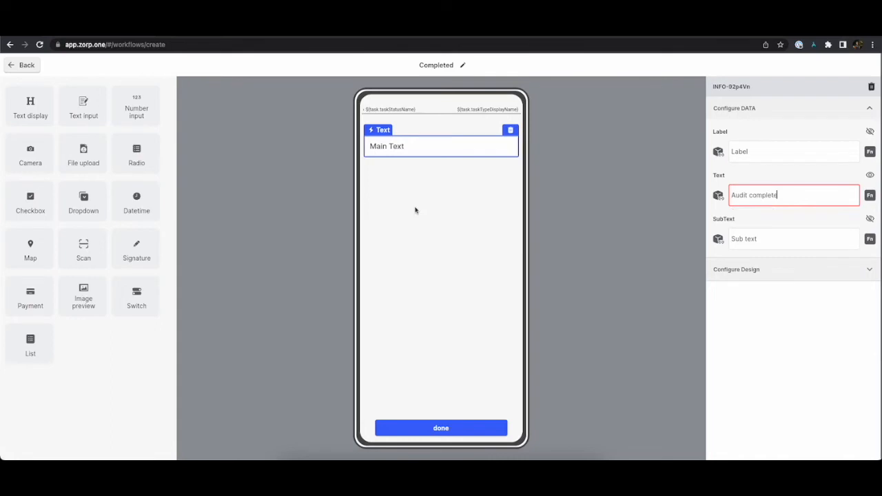
- Add a second text display below "Audit complete" and label it "Type of audit"
drag(36, 114, 385, 208)
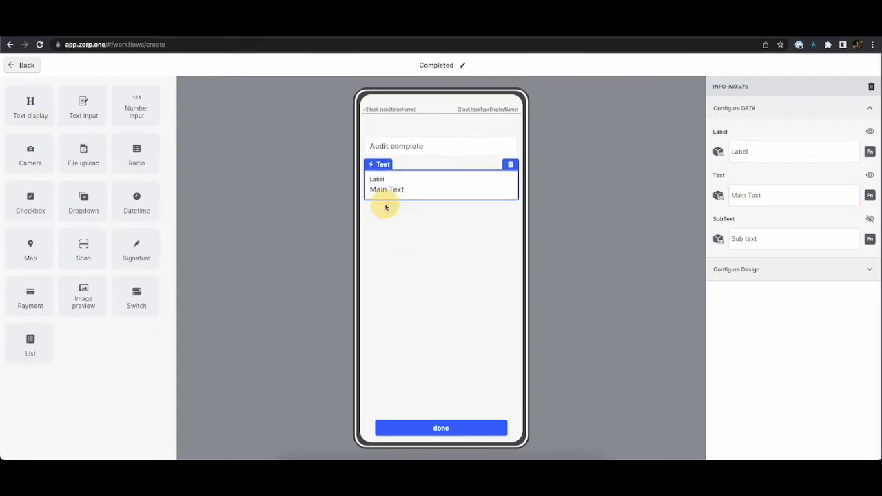
click(788, 148)
text(Type of audit)
- Replace the second text display's main text with the type_of_audit data field from the task data
click(791, 190)
click(719, 198)
click(347, 198)
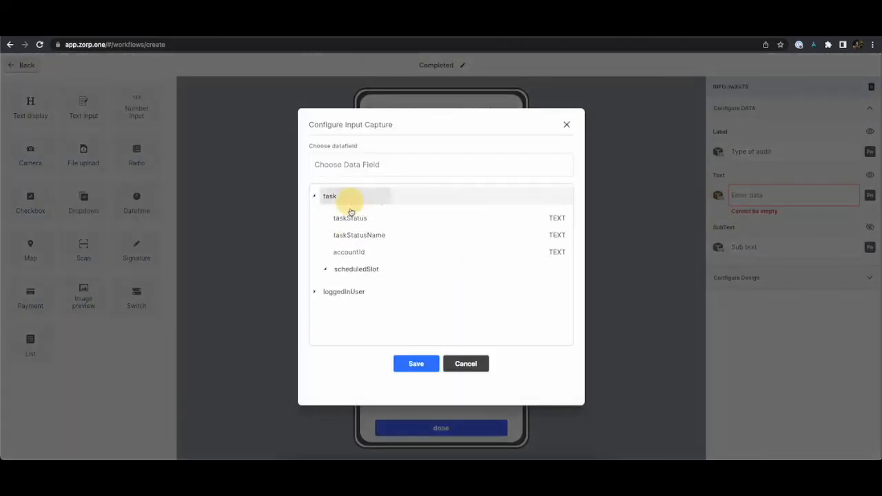
scroll(386, 262, down, 2)
click(345, 282)
click(368, 300)
click(415, 364)
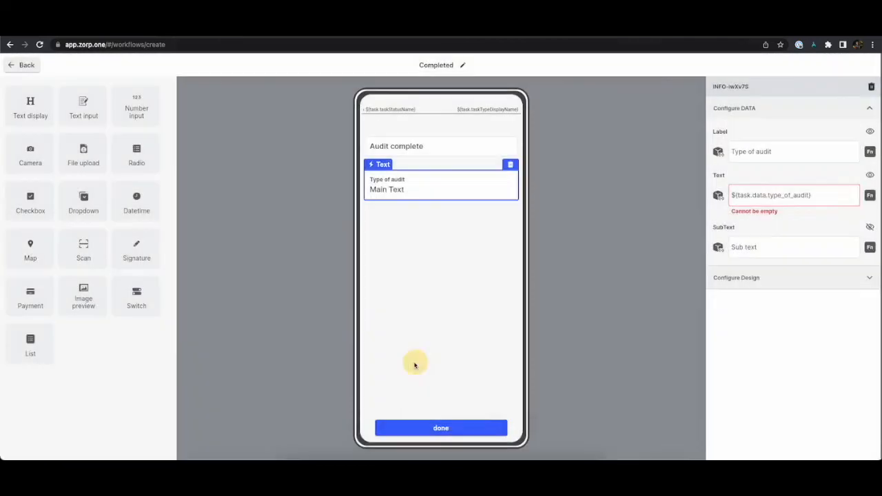
- Add a list below the type of audit and set its source to the data field task.data.item_list
drag(31, 344, 438, 281)
click(770, 147)
click(404, 173)
scroll(404, 227, down, 3)
click(344, 258)
click(426, 292)
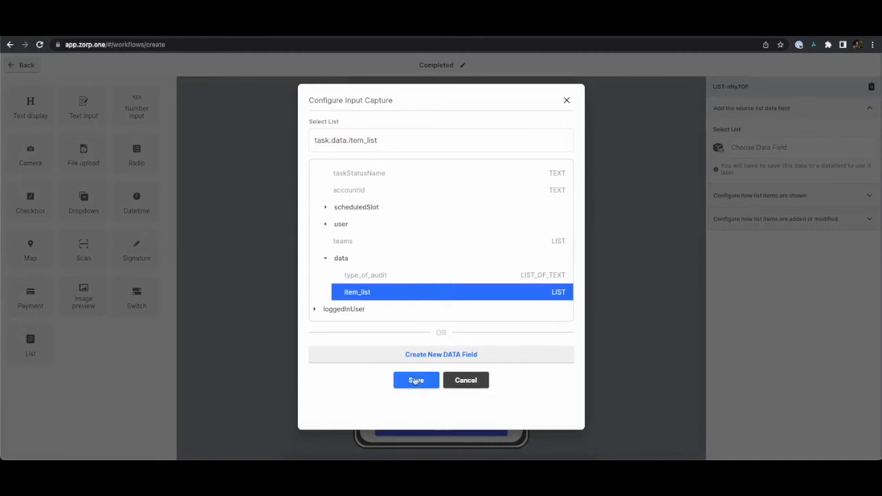
click(415, 379)
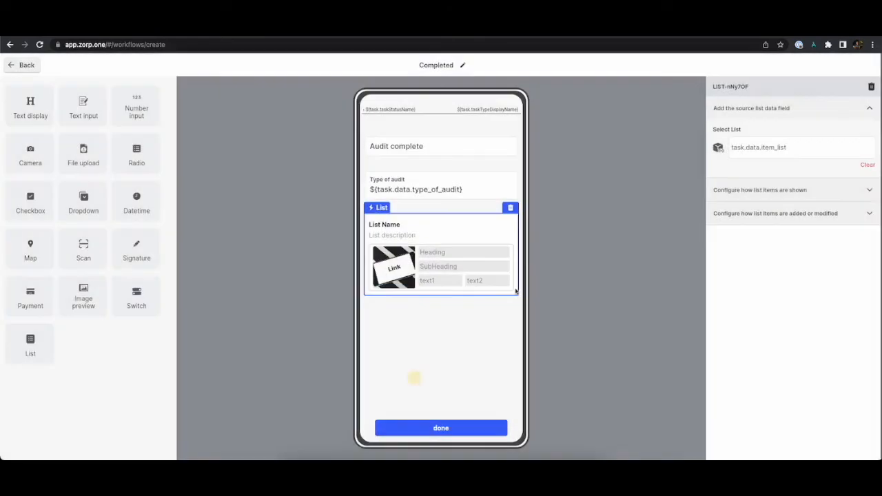
- Name the Completed screen's list "Items audited"
click(782, 187)
click(766, 228)
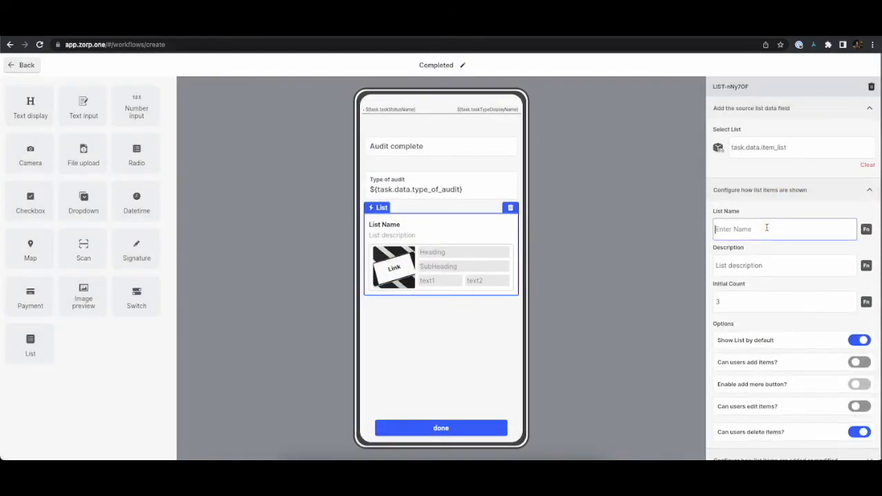
text(Audit)
key(BackSpace)
key(BackSpace)
key(BackSpace)
key(BackSpace)
key(BackSpace)
text(I)
key(BackSpace)
text(Items)
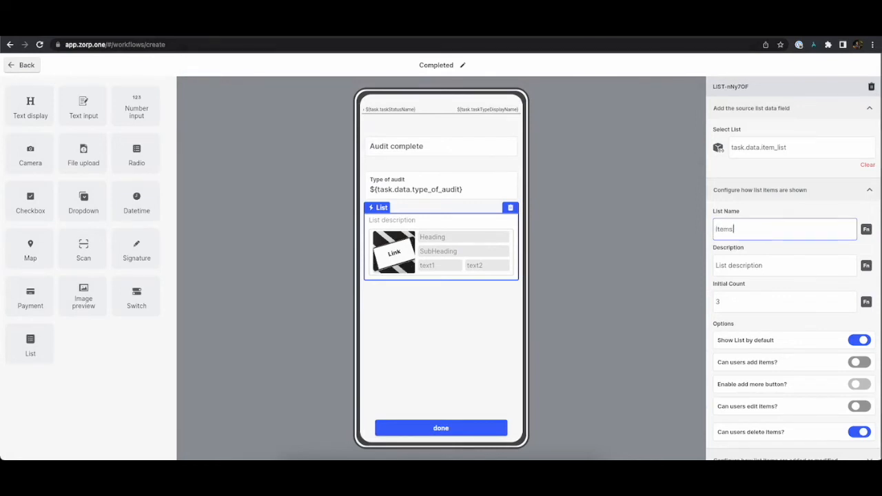
- Clear the list's description and turn off the option for users to delete items
click(800, 262)
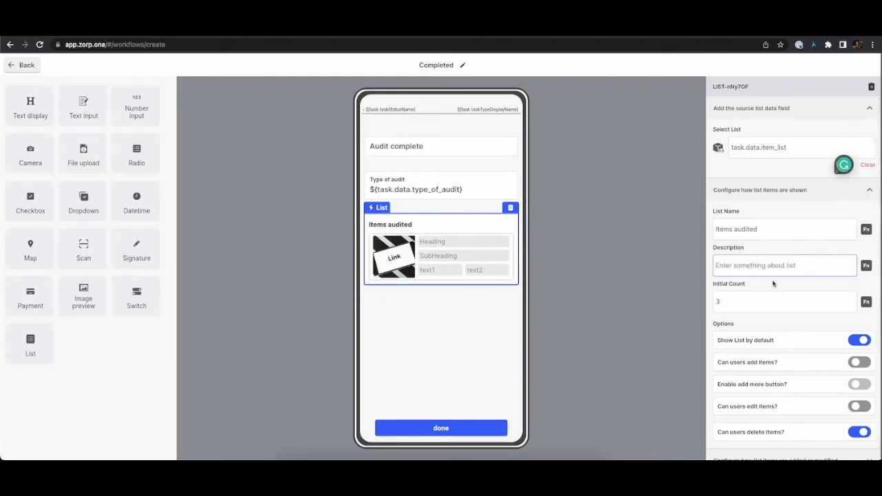
scroll(775, 282, down, 1)
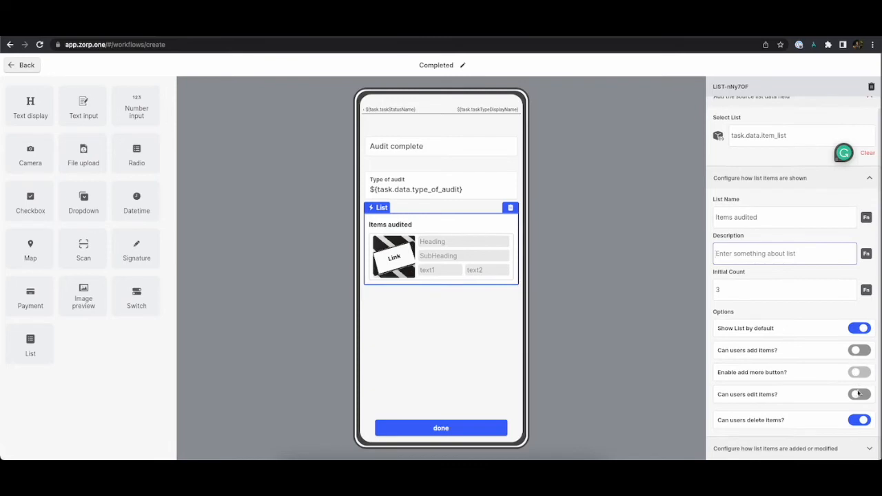
click(859, 420)
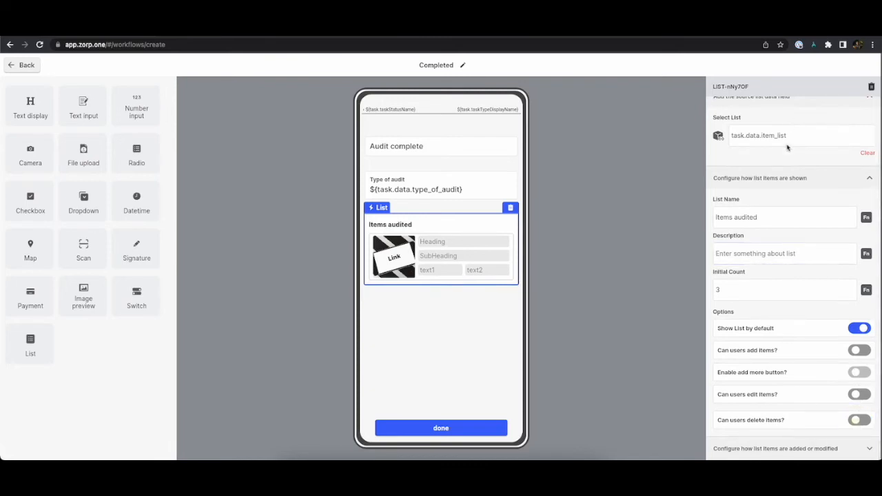
- Replace the list item heading's placeholder with the text "Name -"
click(782, 178)
click(779, 213)
click(786, 257)
key(ctrl+a)
key(BackSpace)
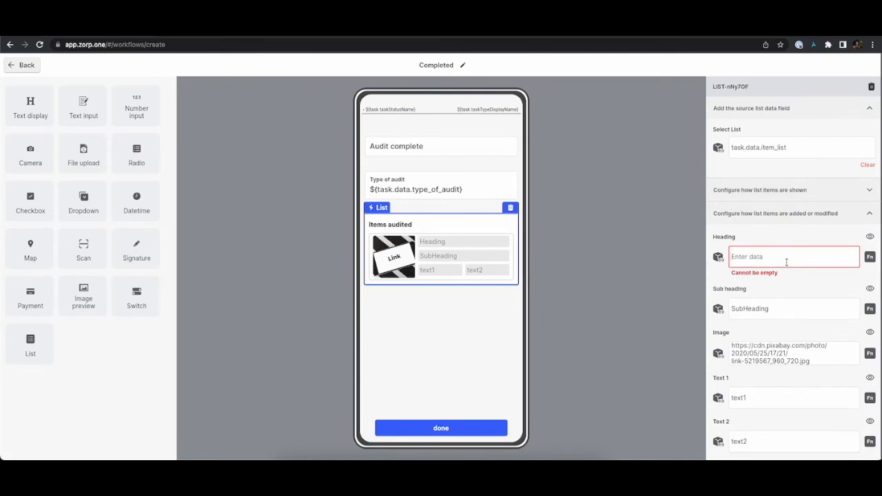
text(Item)
key(alt+BackSpace)
text(Name)
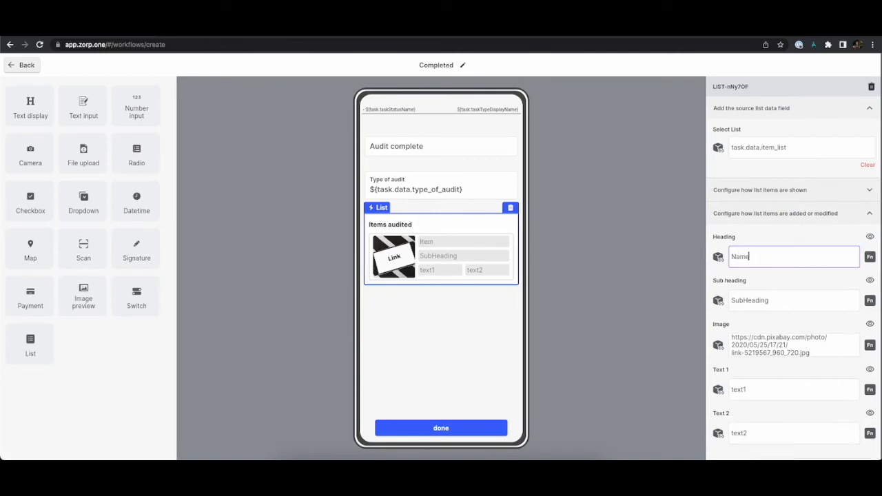
text( -)
- Append the item_name data field from item_list to the heading of the Completed screen's list items
click(718, 256)
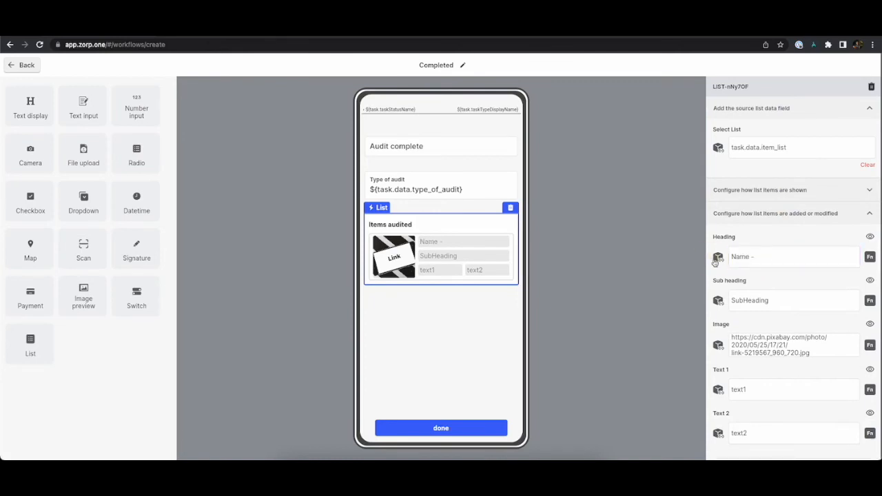
click(474, 198)
scroll(469, 276, down, 3)
click(416, 318)
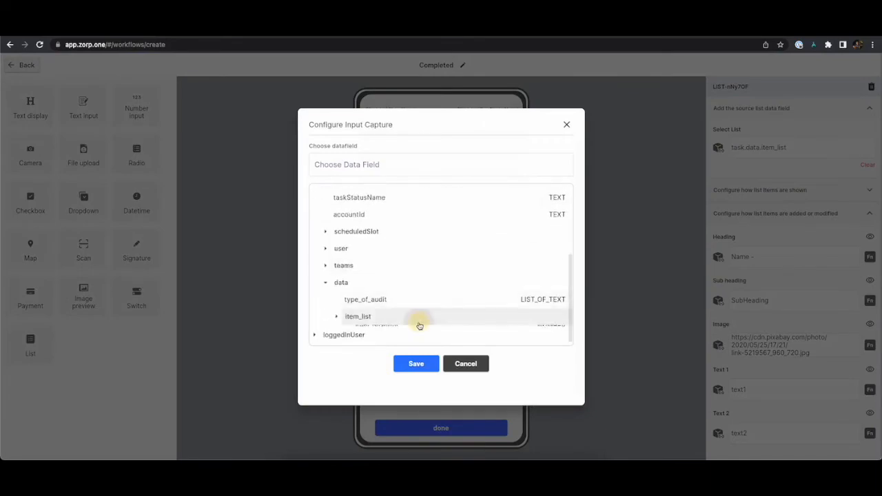
click(422, 319)
click(418, 360)
- Set the list item sub heading to "Quantity -" followed by the item_quantity data field from item_list
triple_click(813, 299)
key(BackSpace)
click(718, 301)
click(423, 198)
scroll(413, 290, down, 3)
click(398, 316)
scroll(402, 315, down, 3)
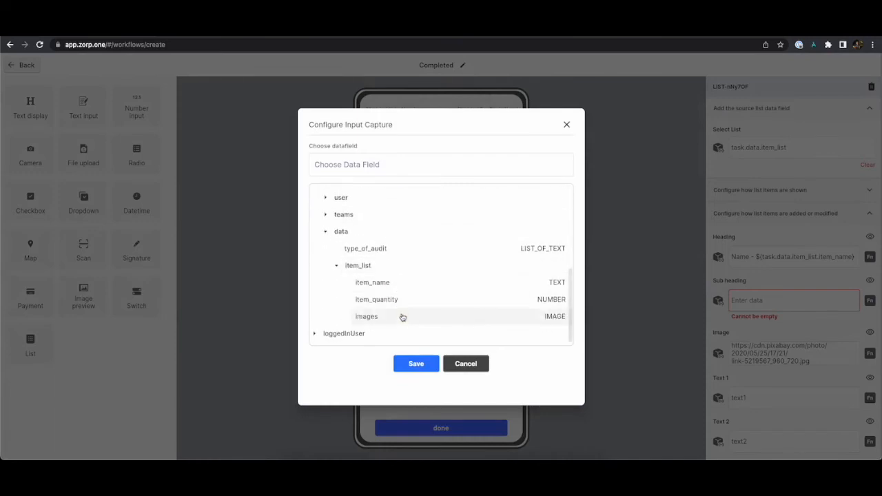
click(410, 300)
click(416, 364)
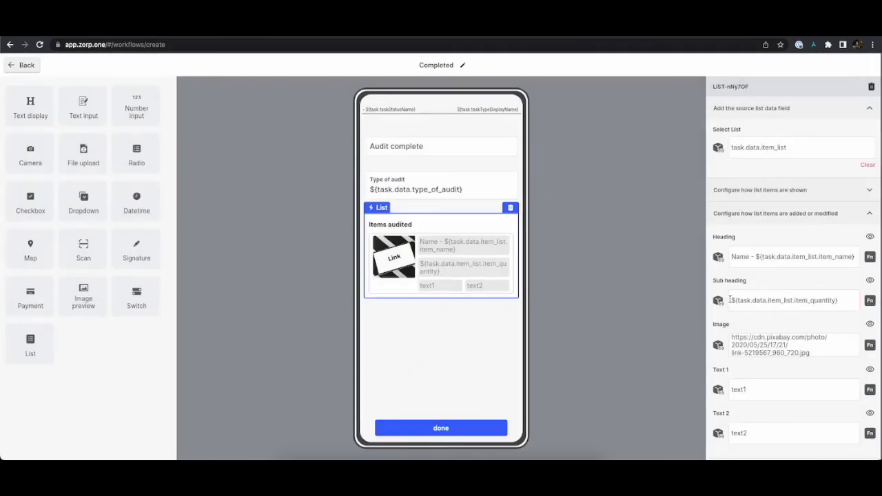
text(Quantity -)
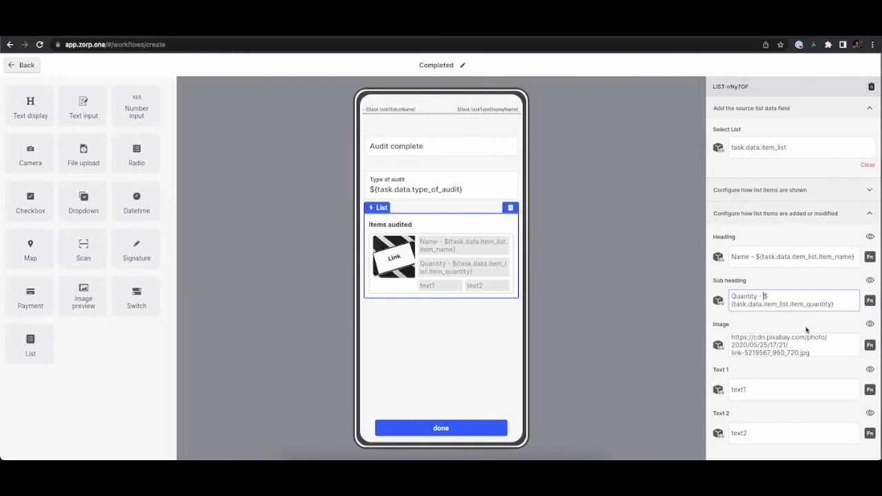
- Hide the image, Text 1 and Text 2 elements of the Completed screen's list items
click(871, 324)
click(870, 369)
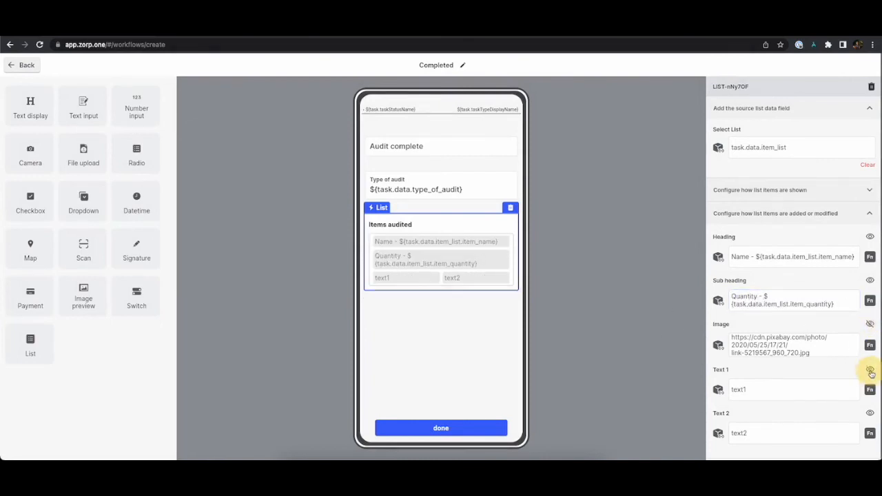
click(870, 413)
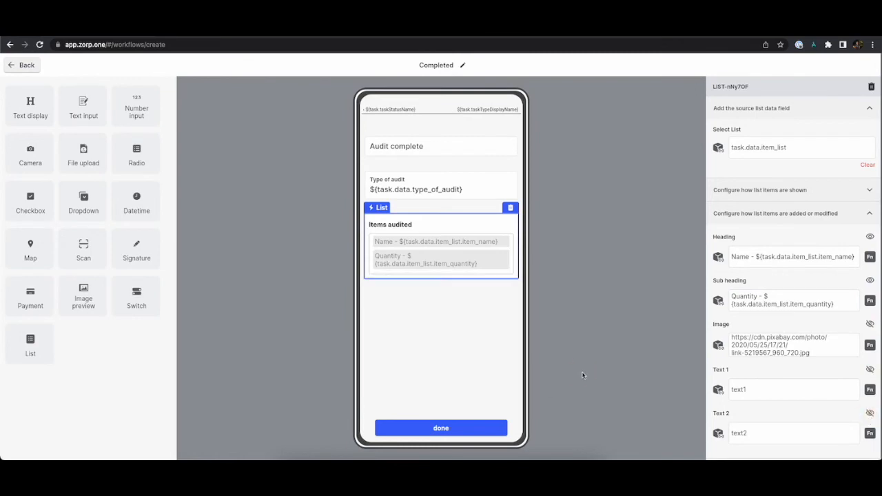
- Return to the workflow overview, publish the audit workflow and start creating a task
click(26, 65)
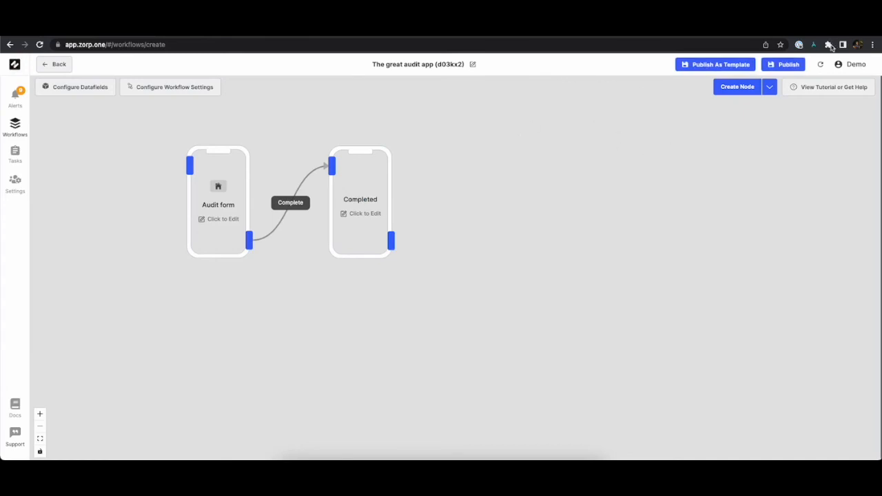
click(787, 65)
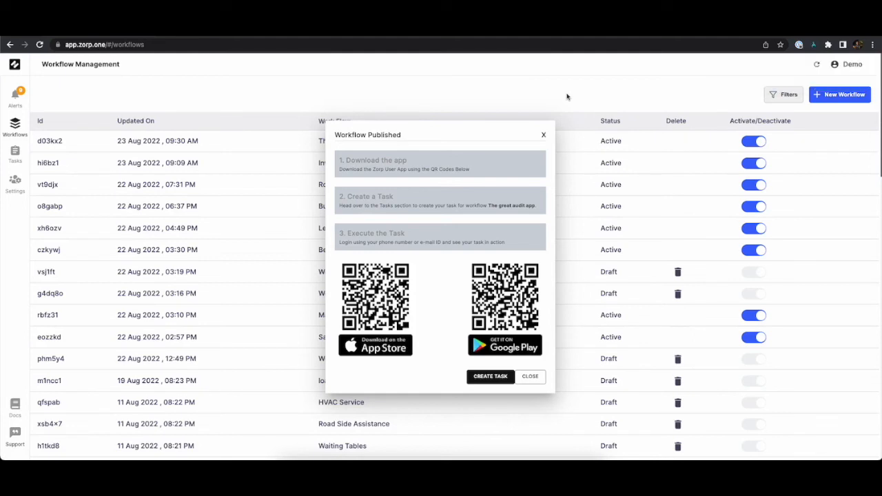
click(486, 381)
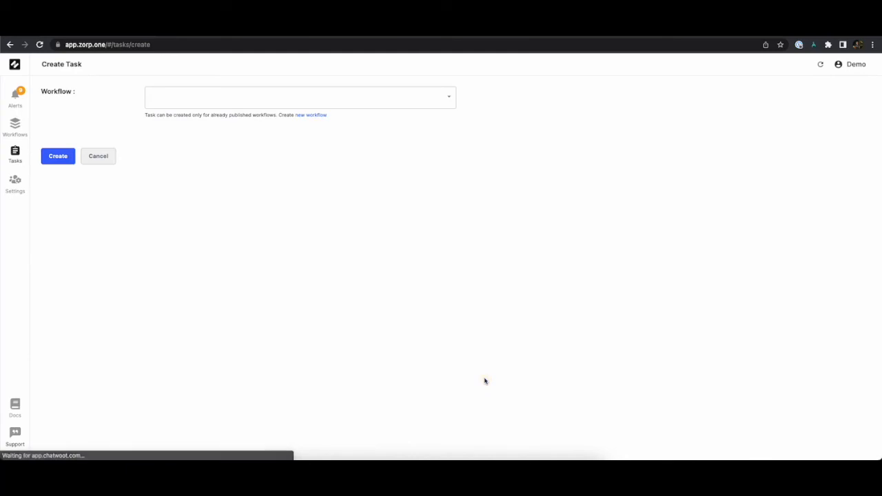
- Search the workflows for "audit" and choose "The great audit app" for the new task
click(383, 99)
click(331, 82)
text(audit)
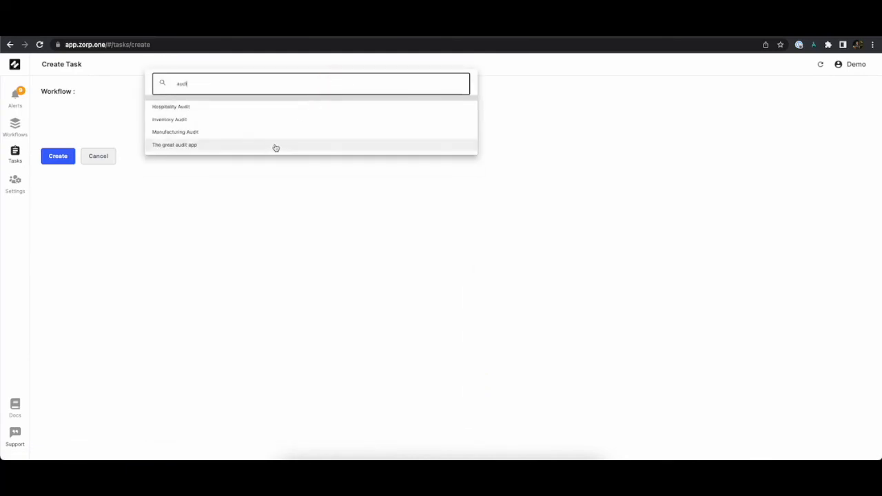
click(275, 147)
- Assign the task to the Central team and its second listed user, and create it with the default time slot
click(252, 166)
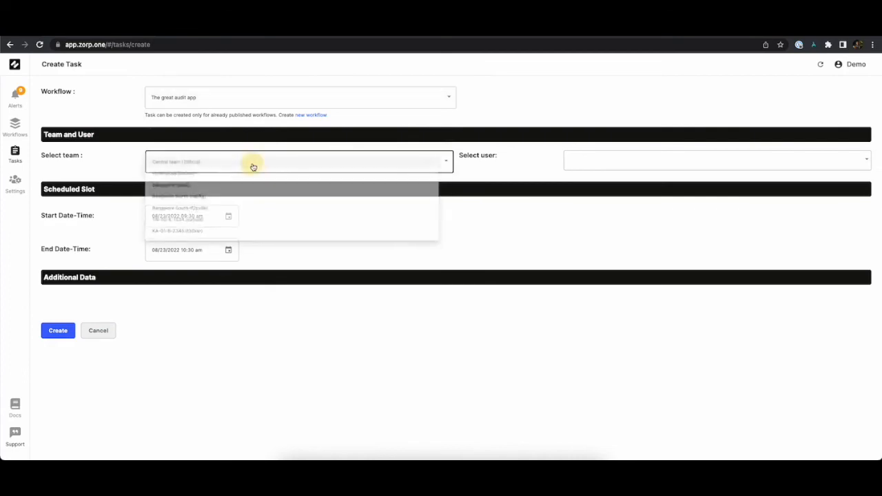
click(249, 166)
click(588, 164)
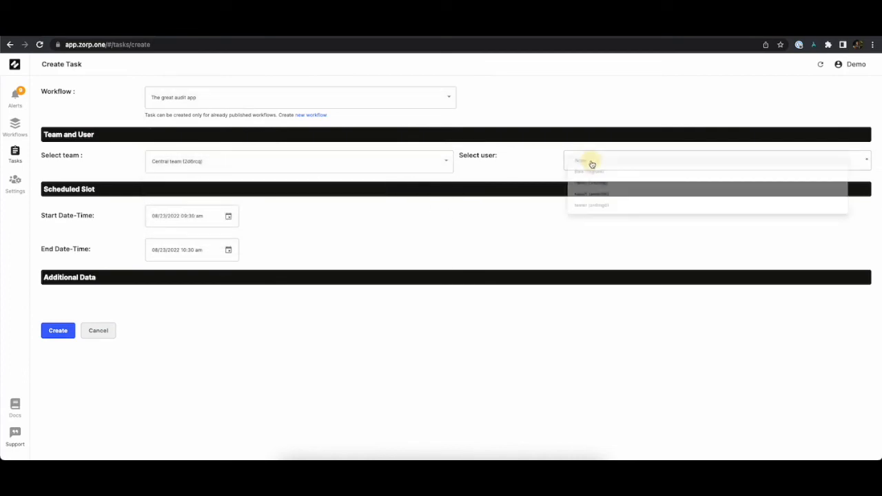
click(602, 175)
click(502, 223)
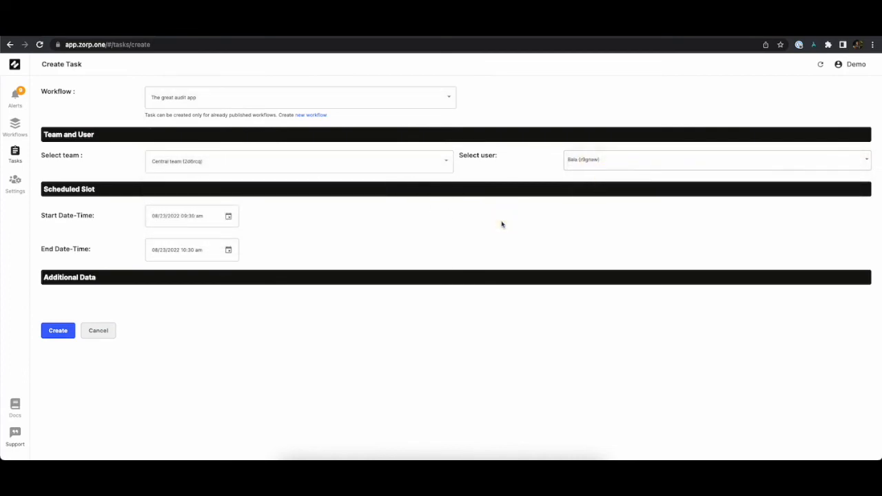
click(58, 331)
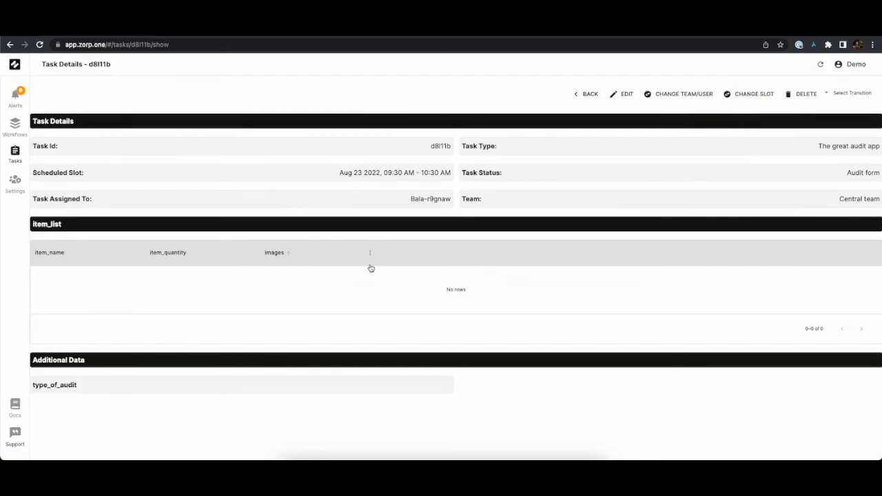
- Switch to the Zorp mobile app in the phone window
click(537, 456)
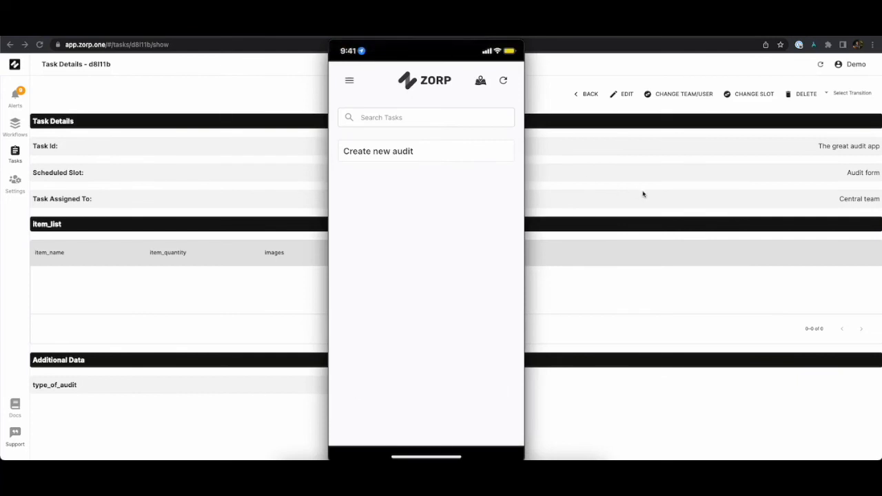